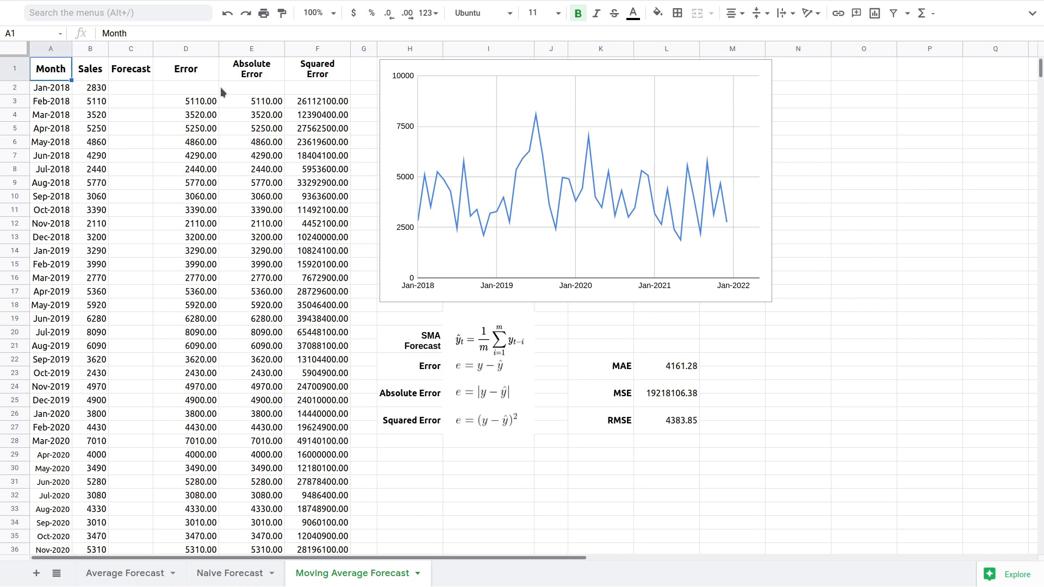
Examine the error formulas in D3 and D4 and the first five monthly sales values in B2:B6.
left_click(206, 106)
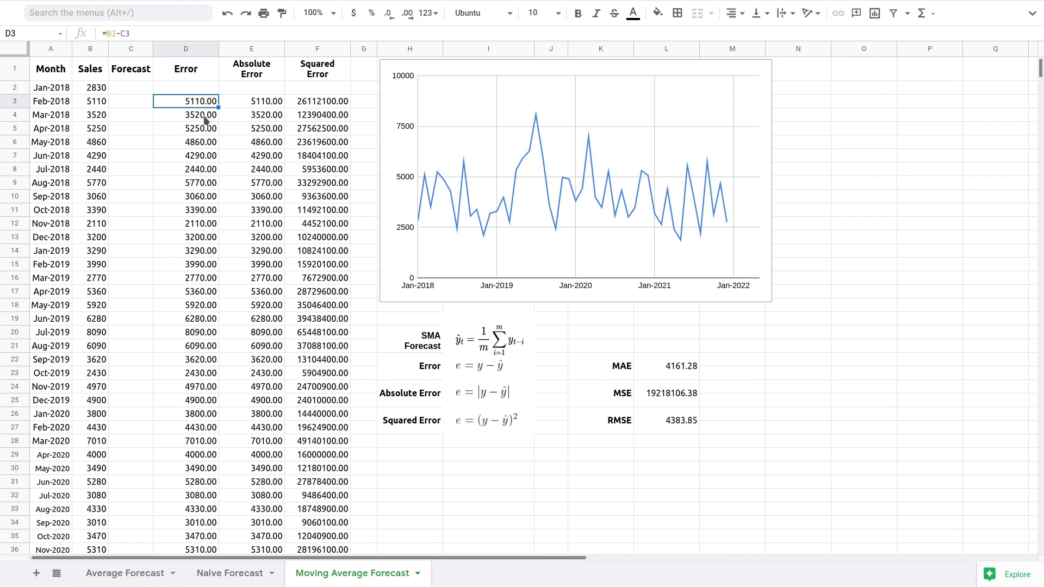
left_click(206, 117)
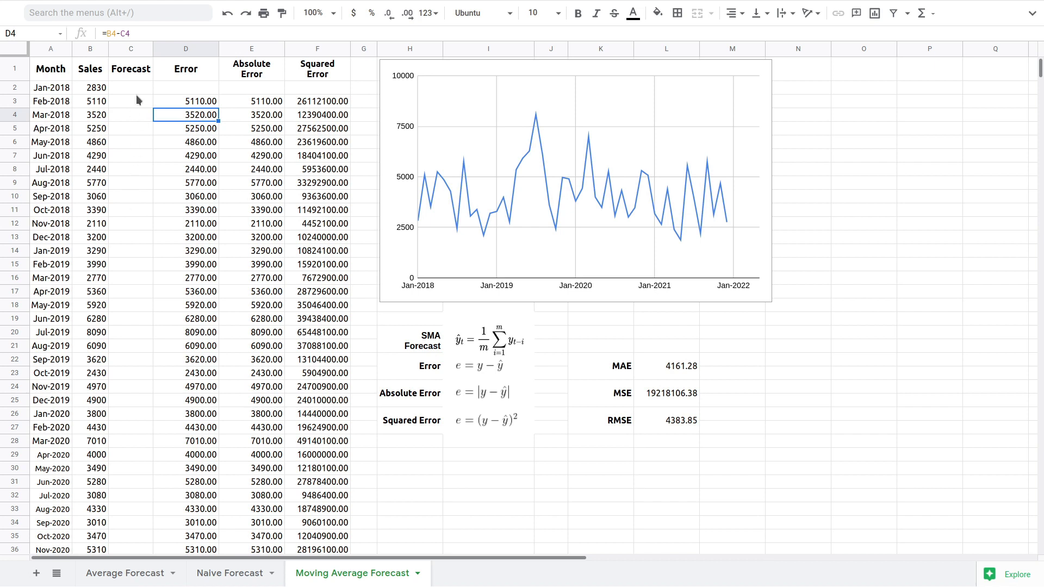
key("Up")
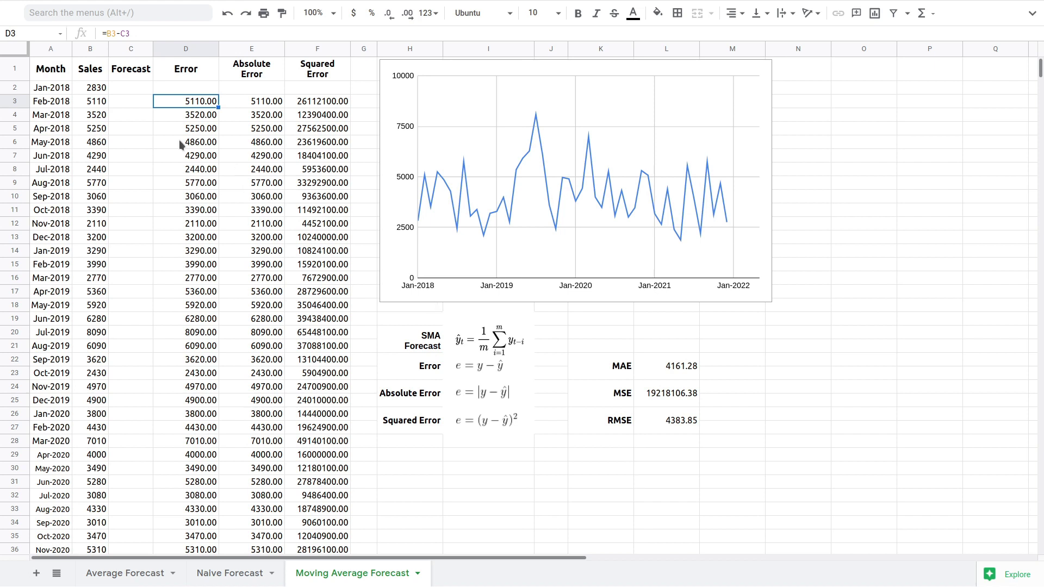
left_click(99, 90)
left_click(101, 103)
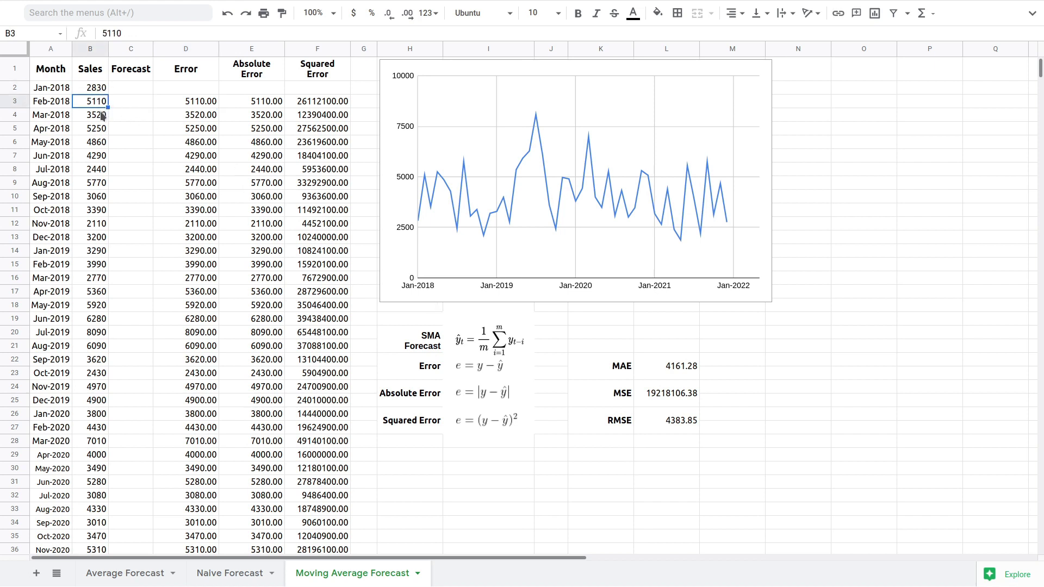
left_click(103, 116)
left_click(99, 129)
left_click(97, 143)
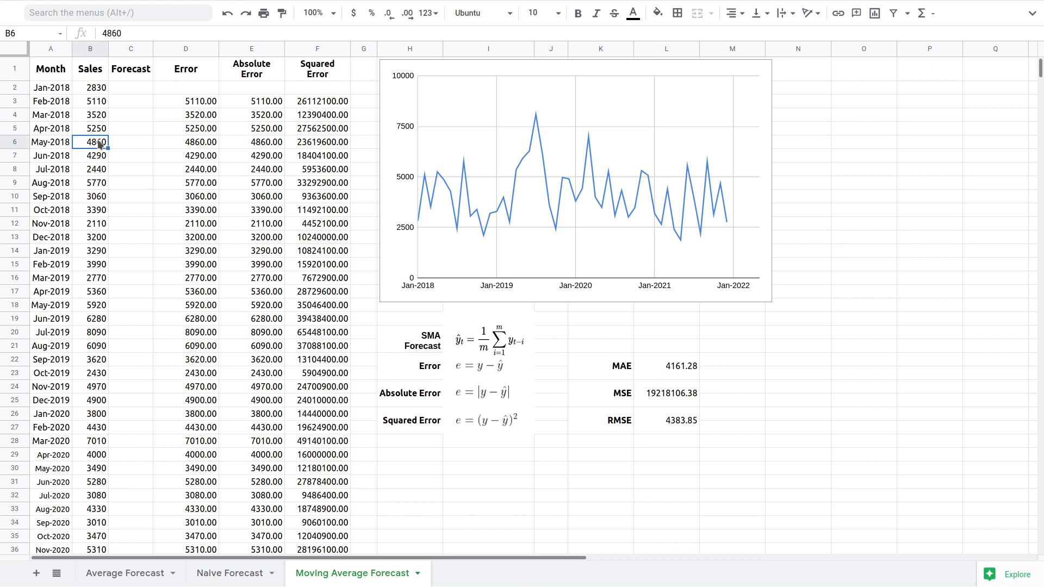
left_click_drag(97, 146, 94, 90)
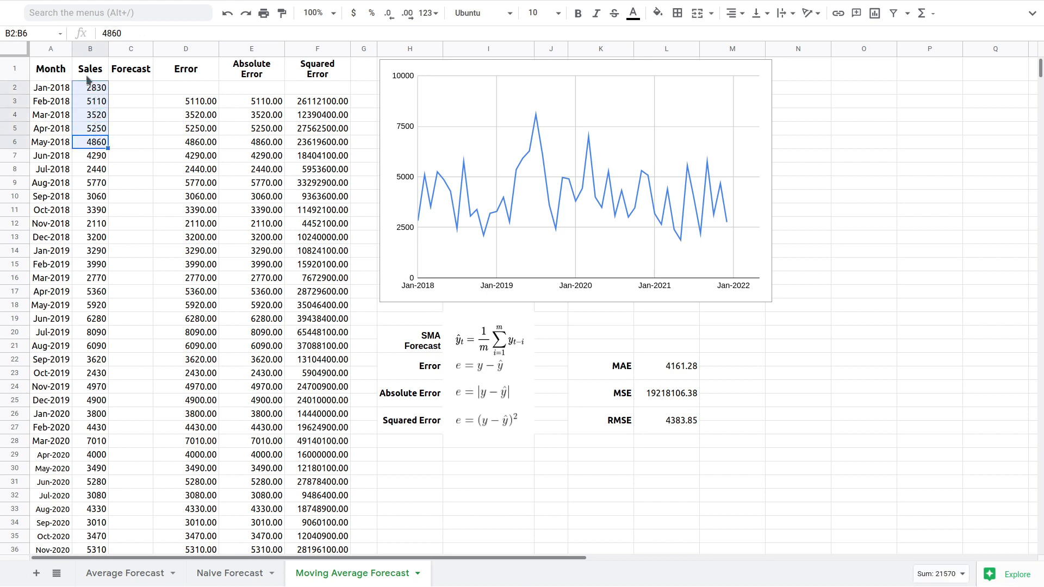
Enter =AVERAGE(B2:B6) as the June 2018 forecast in C7 and accept the suggested autofill for the rest of the Forecast column.
left_click(124, 159)
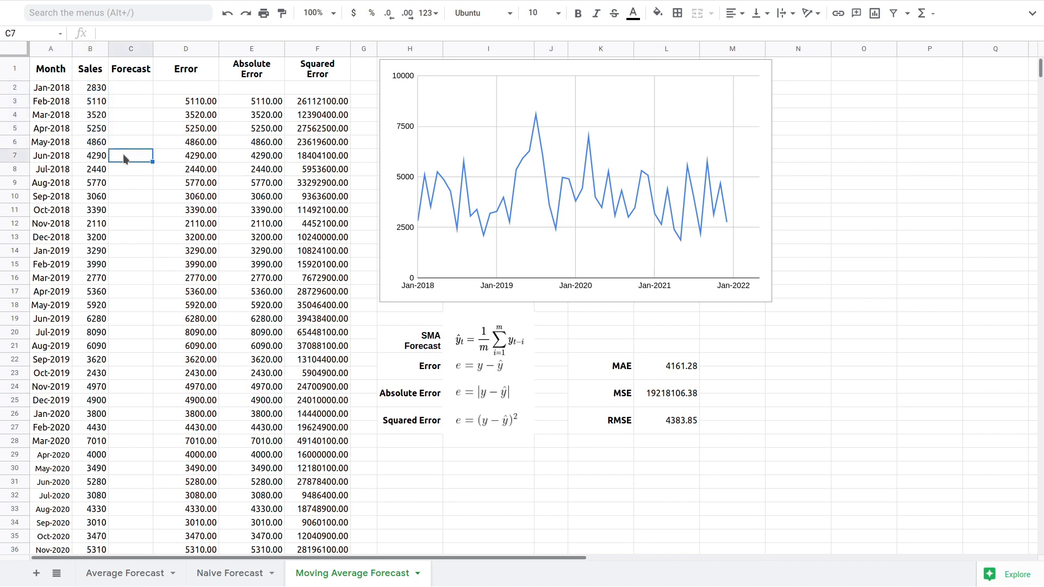
type("=ave")
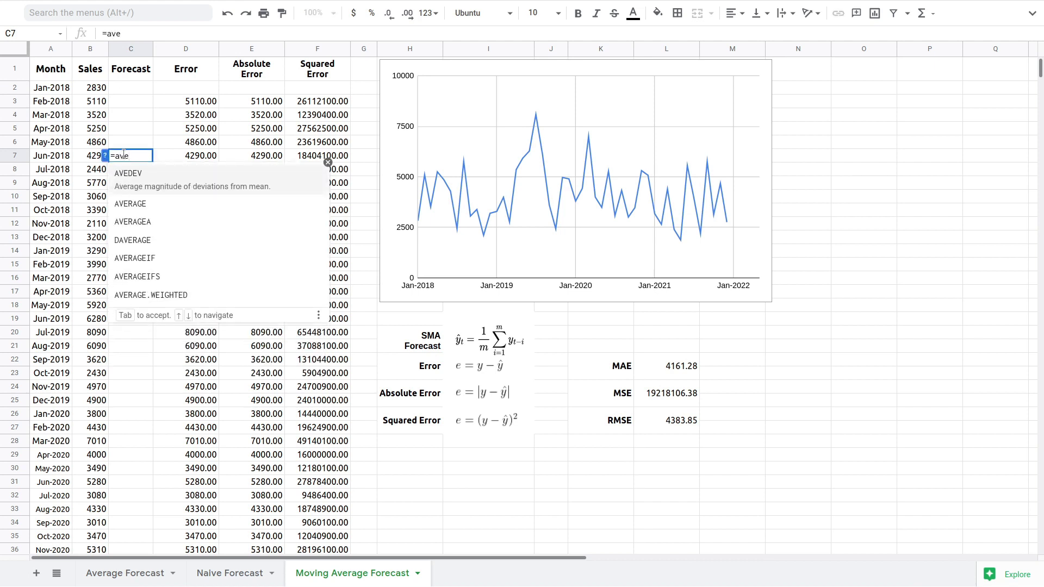
type("ra")
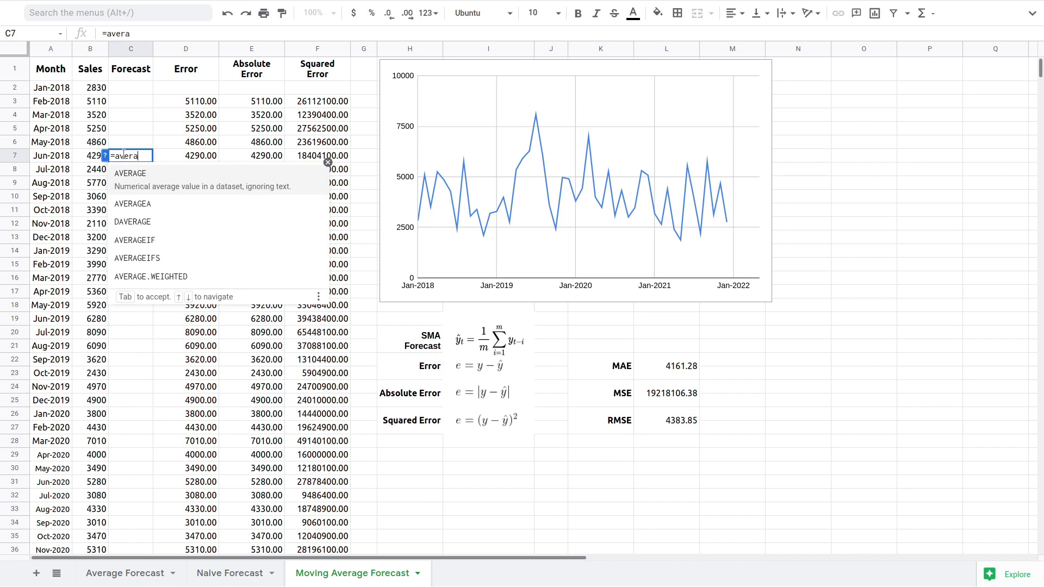
left_click(144, 175)
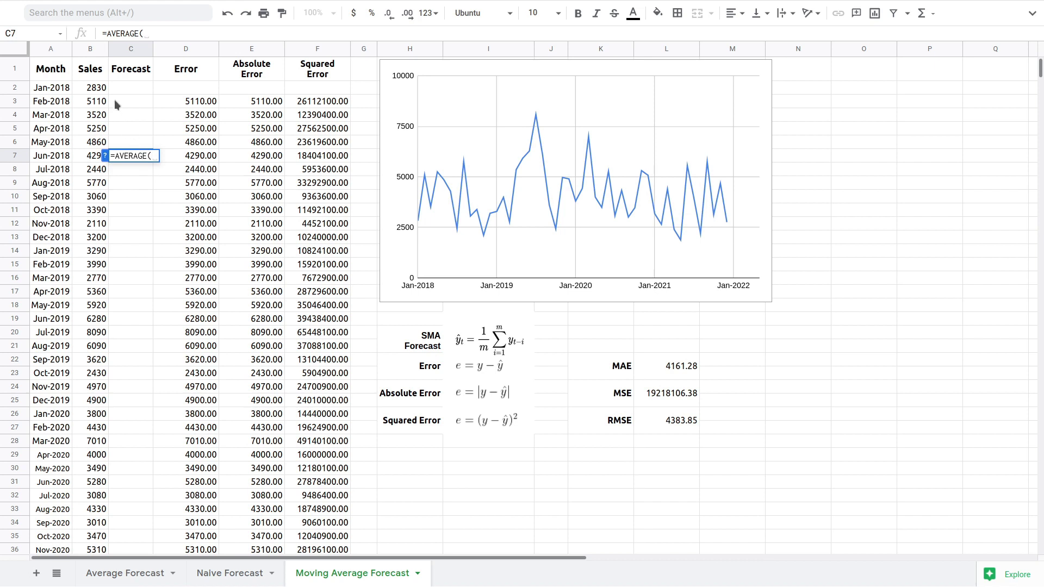
left_click_drag(101, 88, 98, 145)
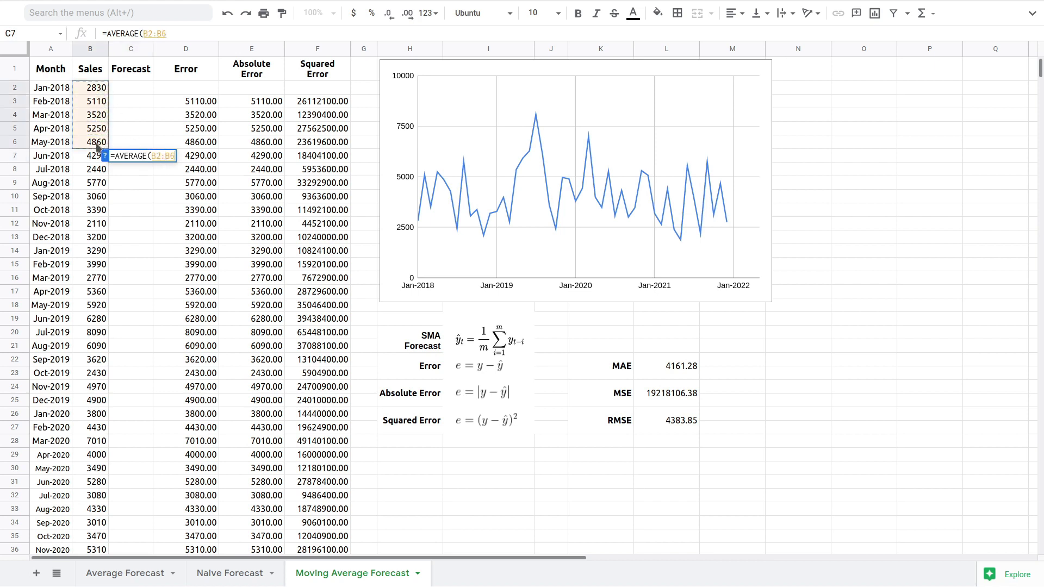
type(")")
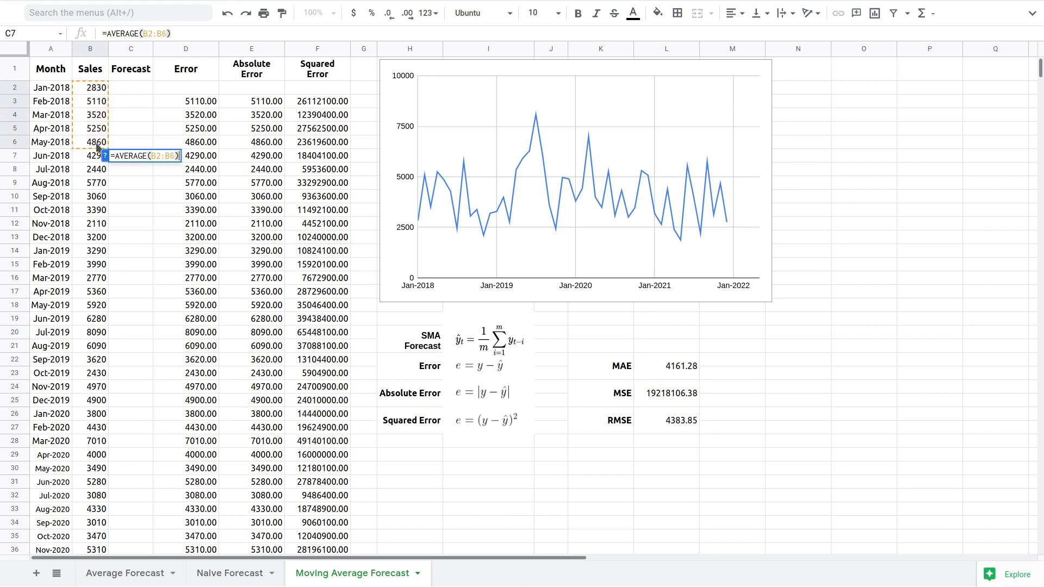
key("Return")
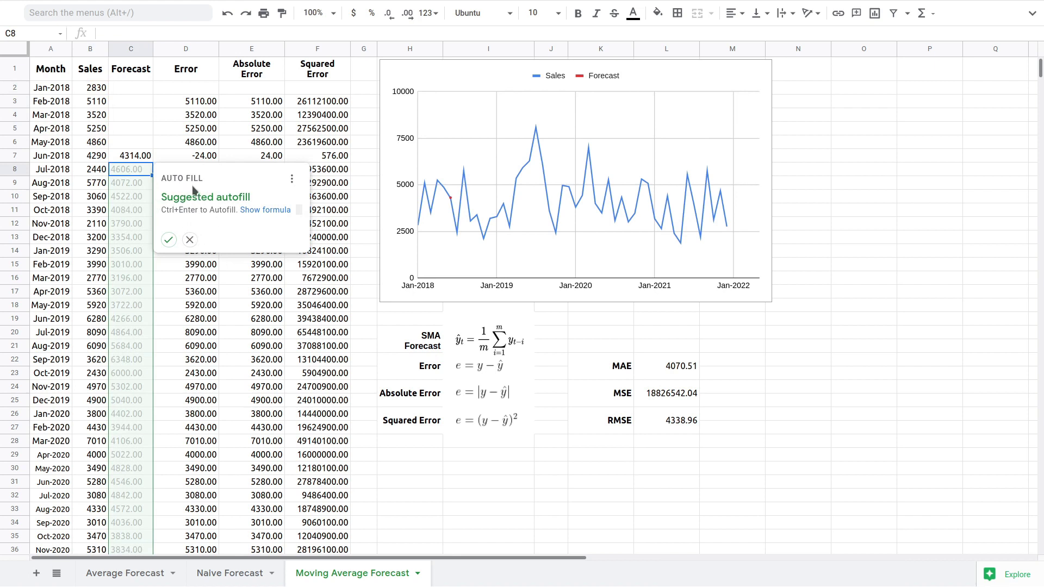
left_click(169, 241)
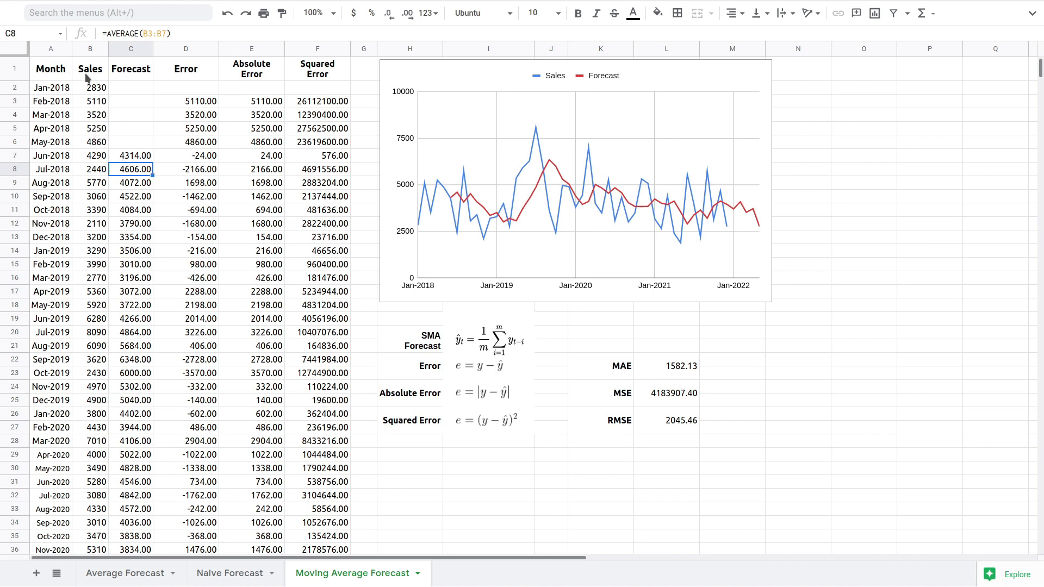
Examine the forecast formula in C7, the blank forecast cells C2:C6, and the sales ranges B2:B5 and B2:B4.
left_click(136, 156)
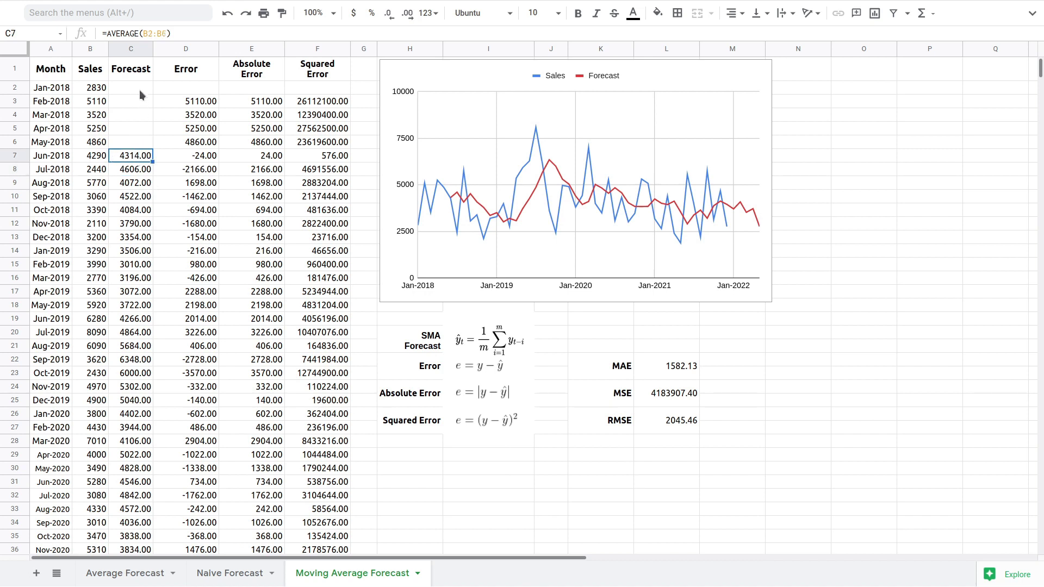
left_click_drag(136, 79, 133, 136)
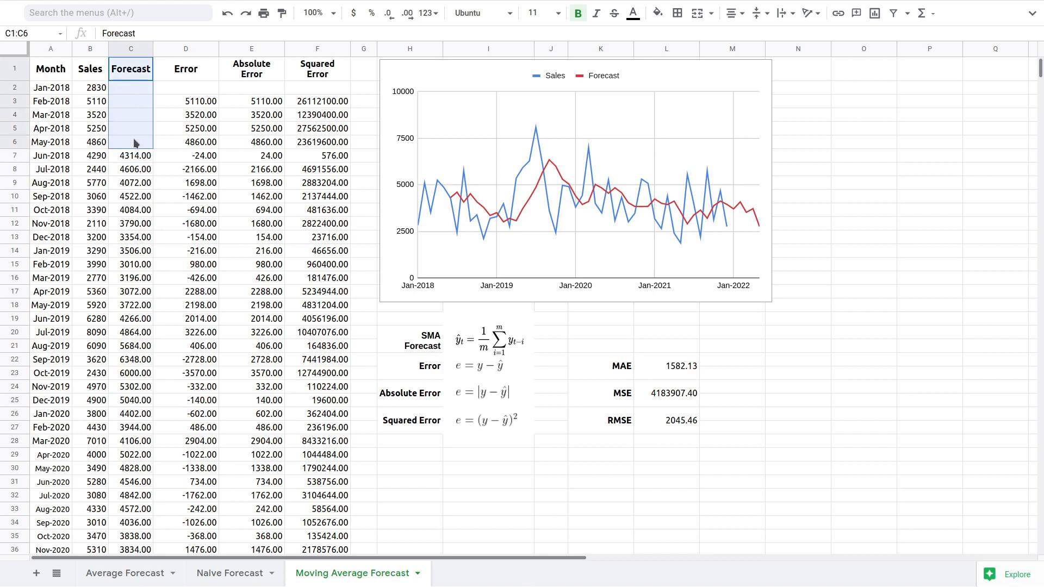
left_click(136, 142)
left_click(129, 89)
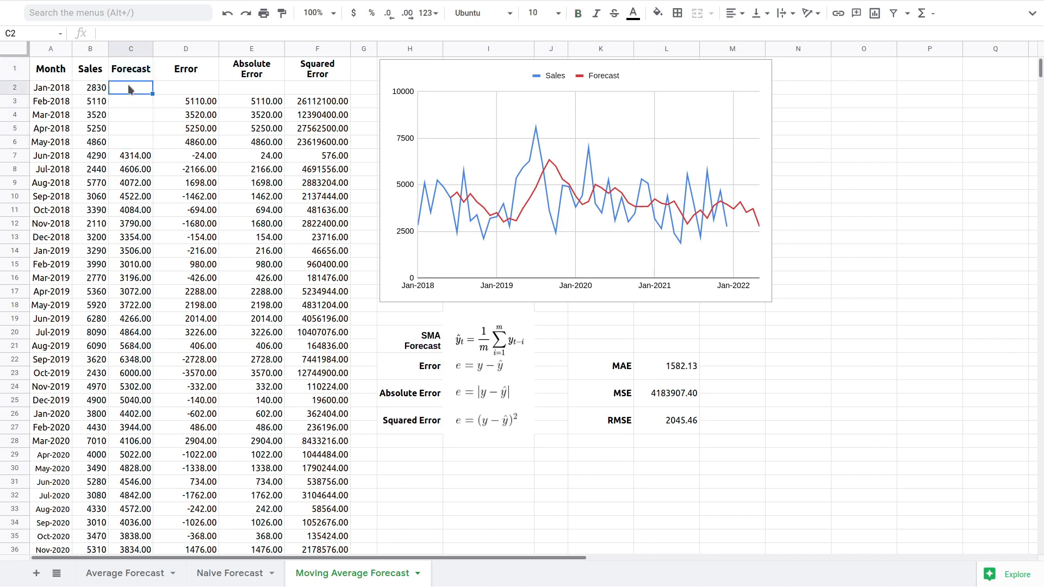
left_click(131, 142)
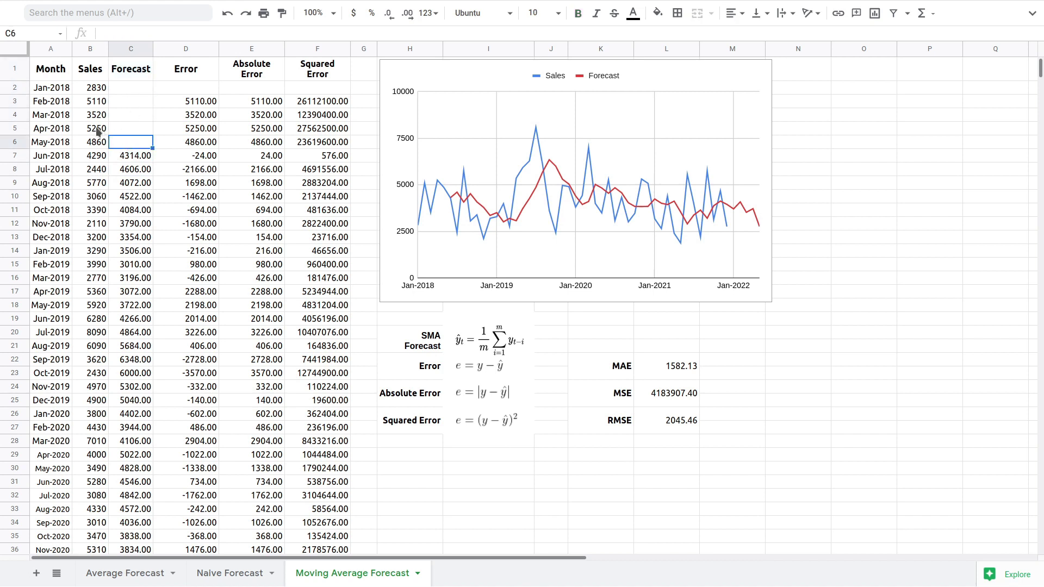
left_click_drag(98, 130, 92, 87)
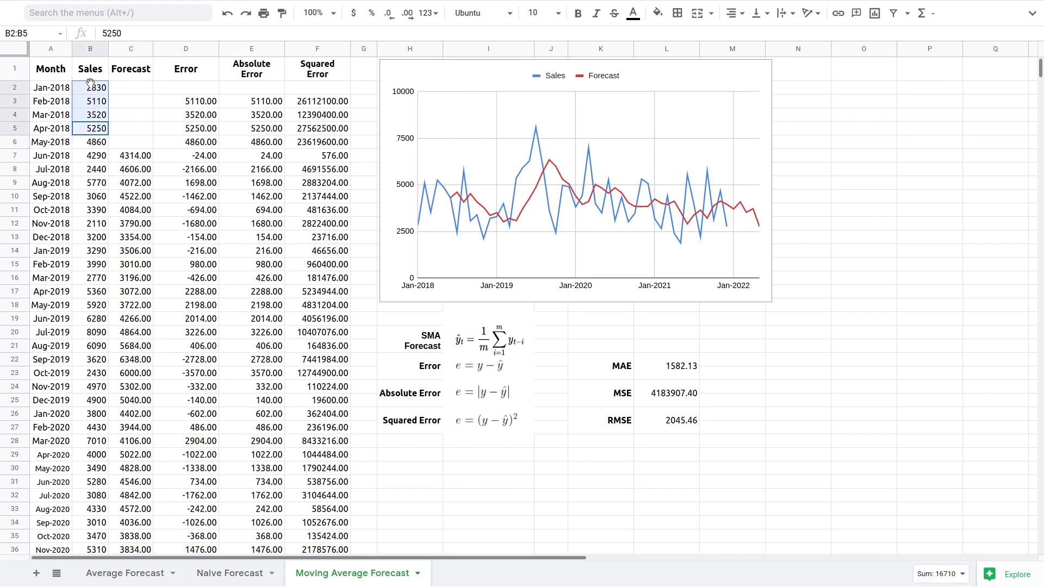
left_click(134, 131)
left_click(99, 117)
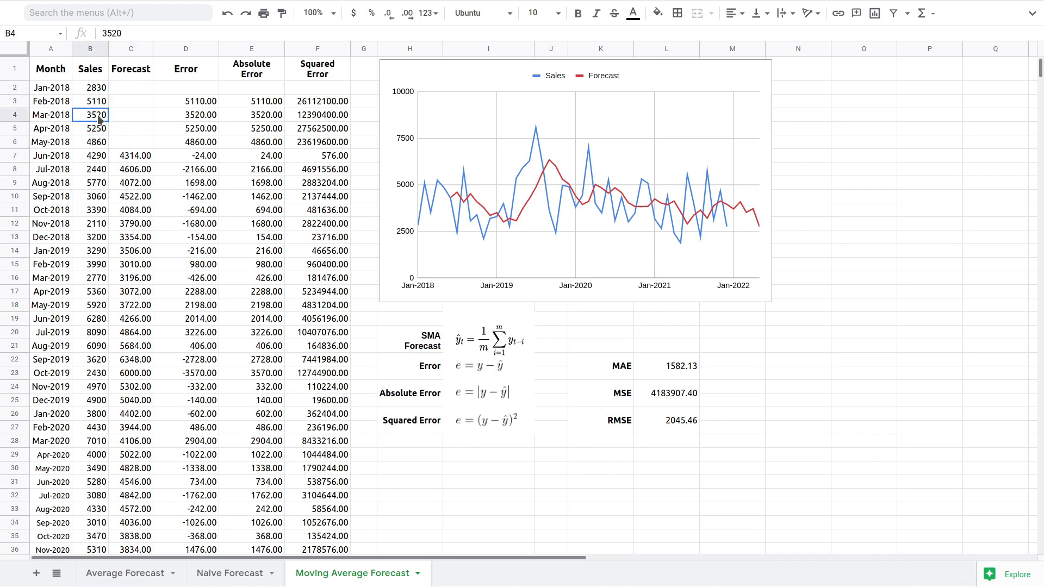
left_click_drag(99, 118, 98, 87)
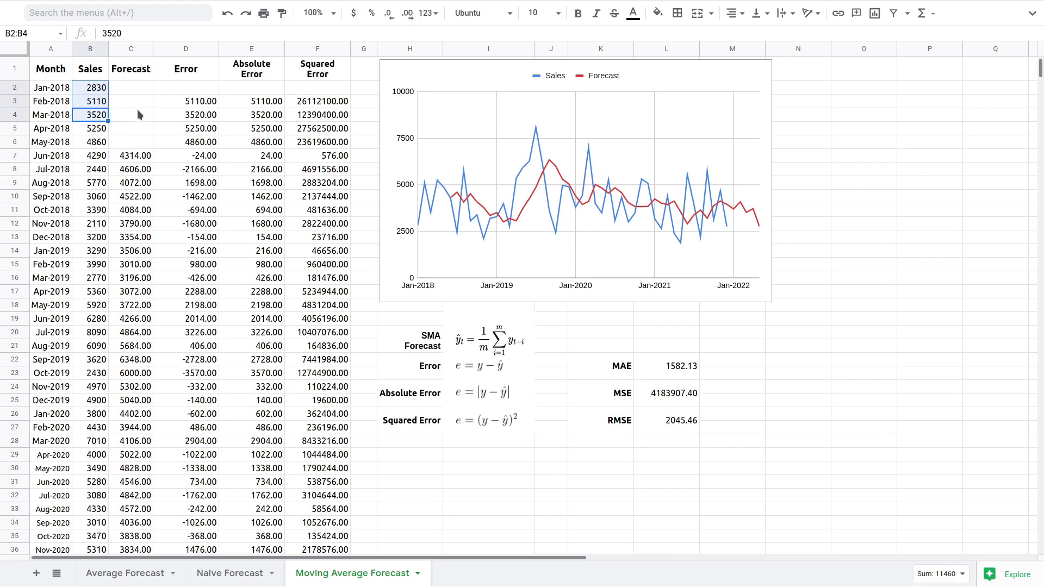
Clear the forecast, error, absolute error and squared error cells C2:F6 for January to May 2018.
left_click_drag(133, 91, 305, 144)
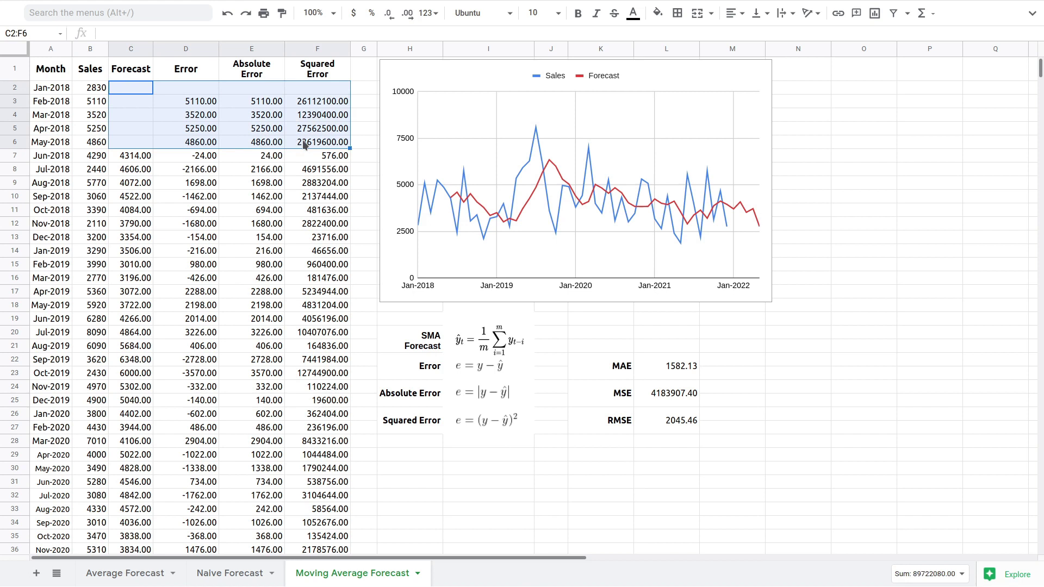
key("Delete")
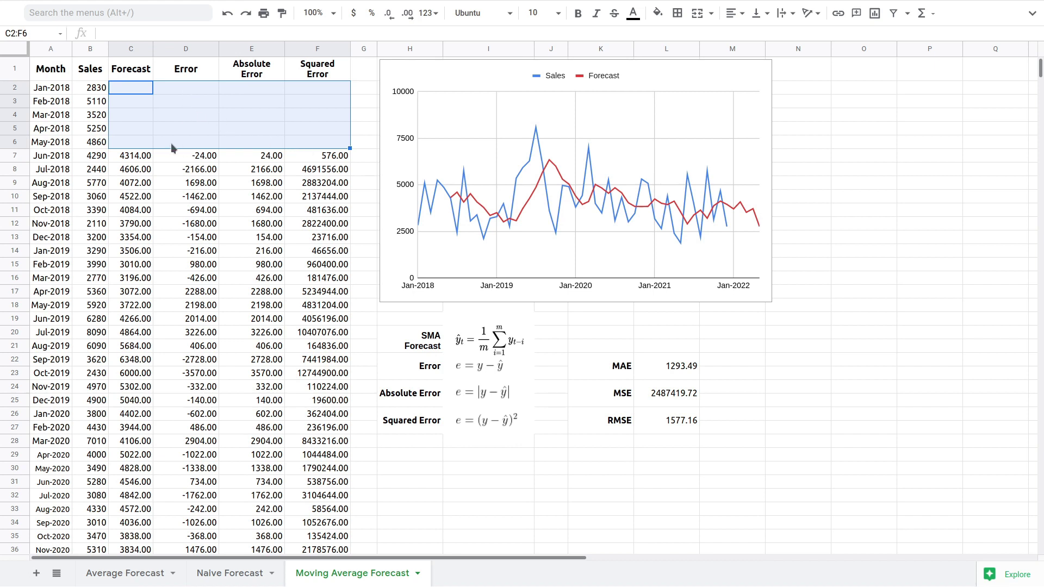
left_click(100, 145)
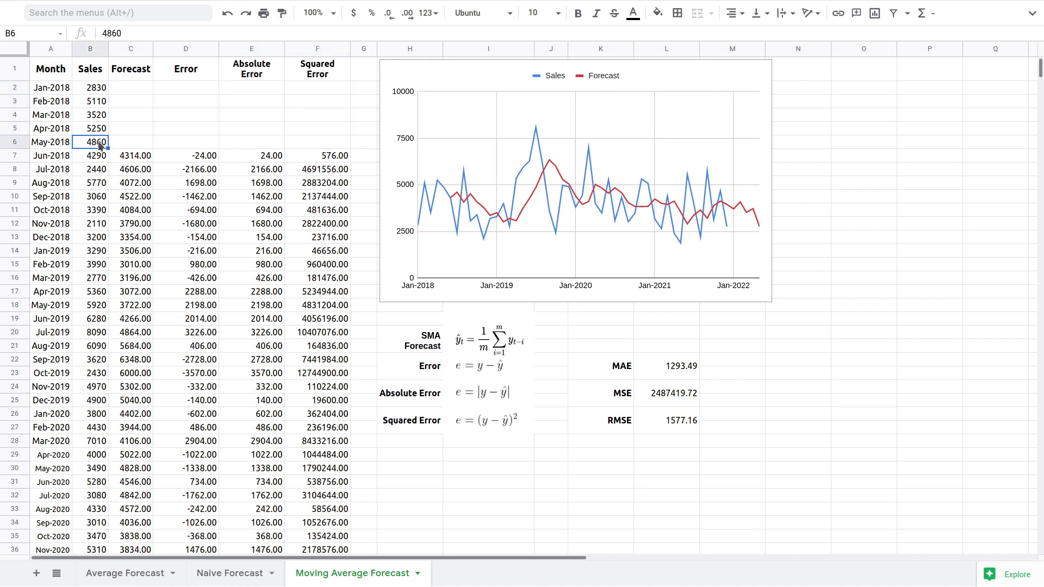
left_click(130, 145)
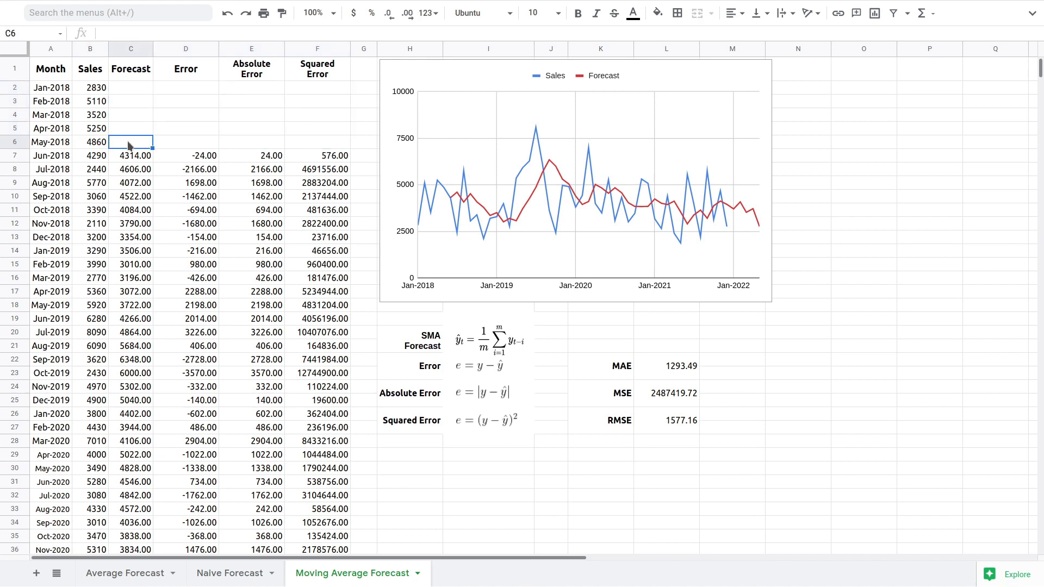
Inspect the averaging range of the February 2022 forecast formula, and clear the February to May 2022 forecasts in C51:C54.
scroll(130, 145, "down", 10)
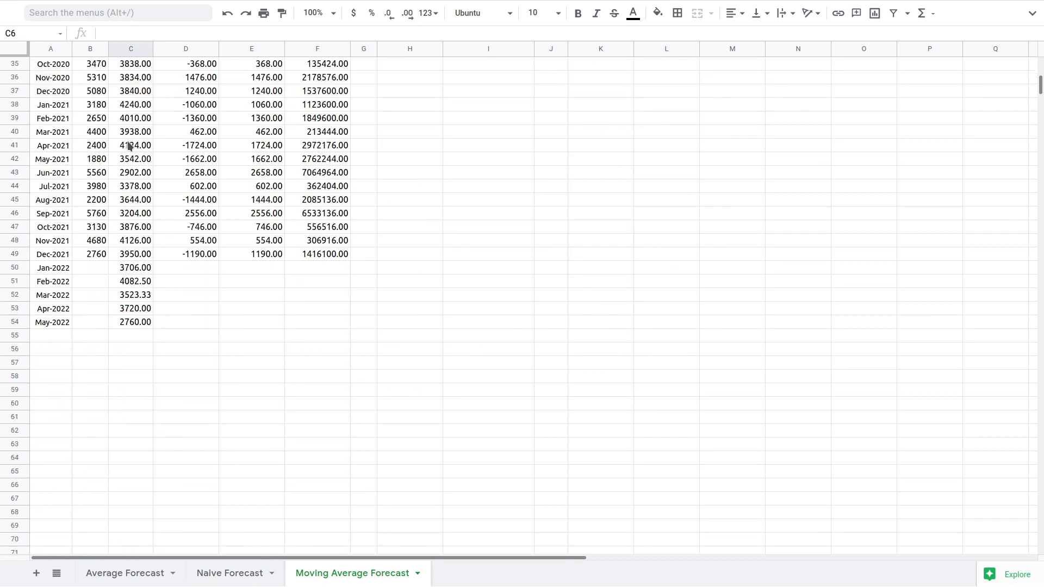
left_click(185, 307)
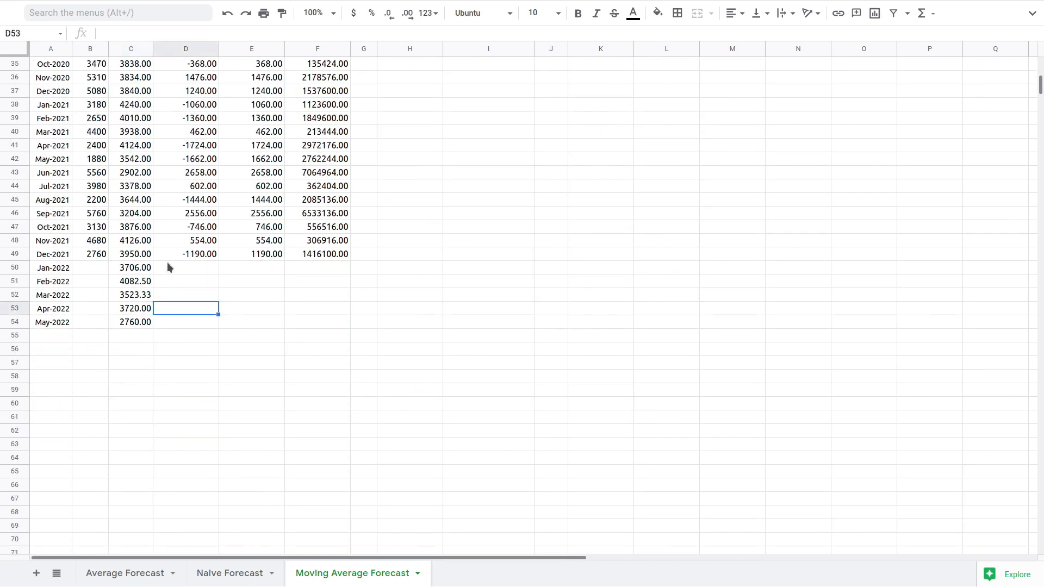
left_click(136, 285)
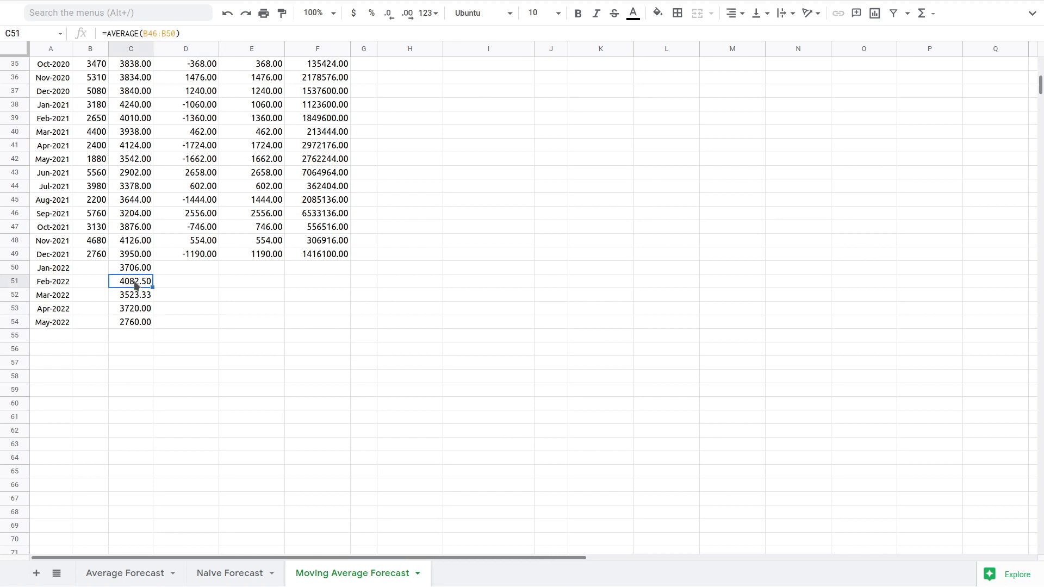
left_click(122, 32)
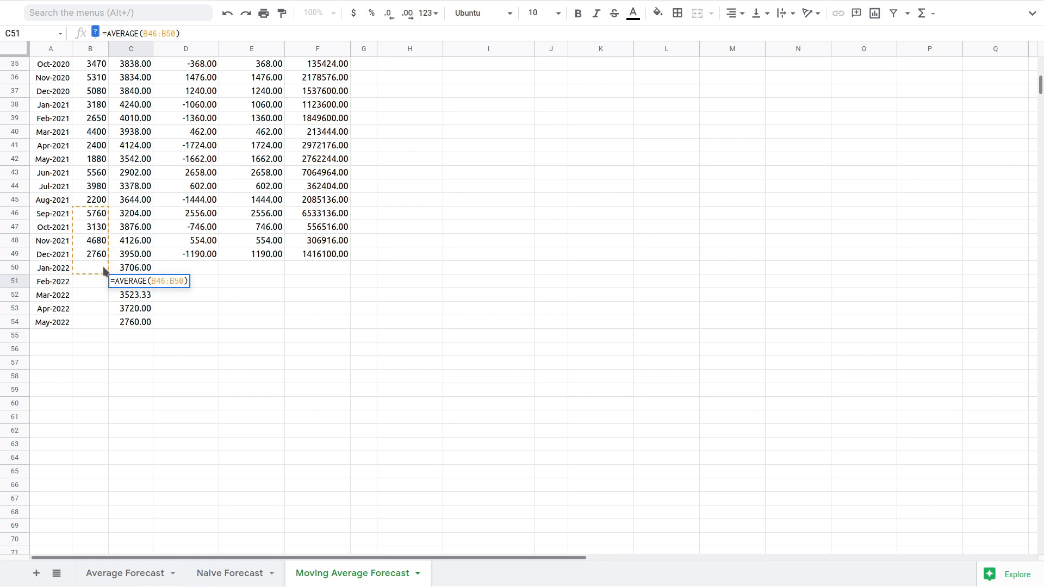
left_click(162, 331)
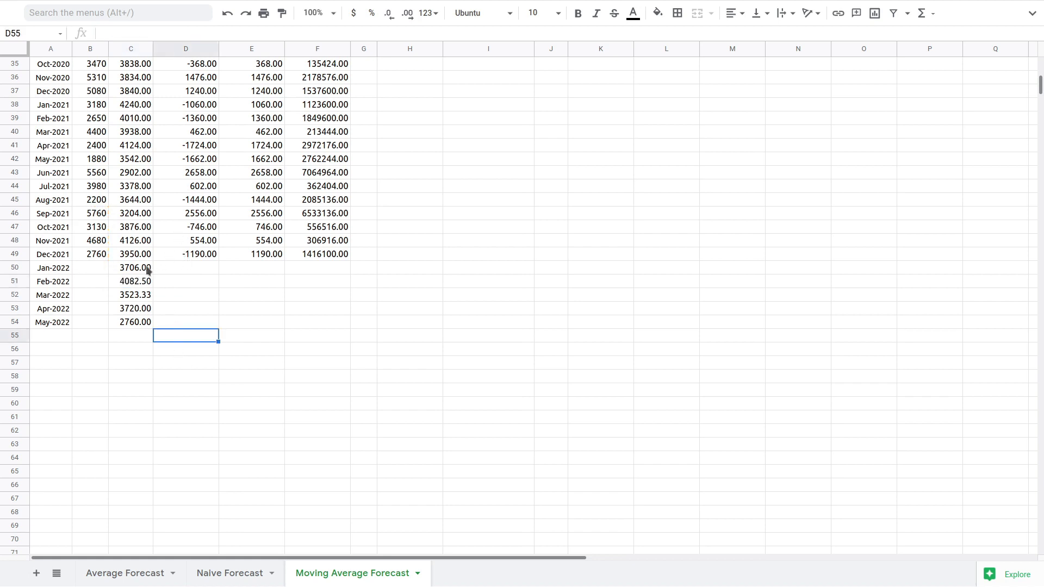
left_click(116, 270)
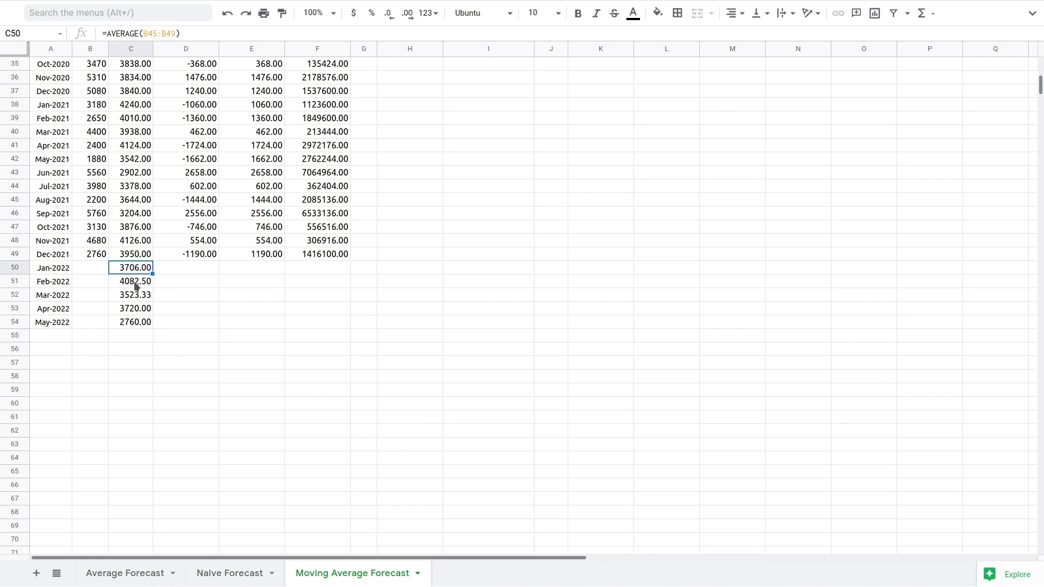
left_click_drag(135, 280, 135, 326)
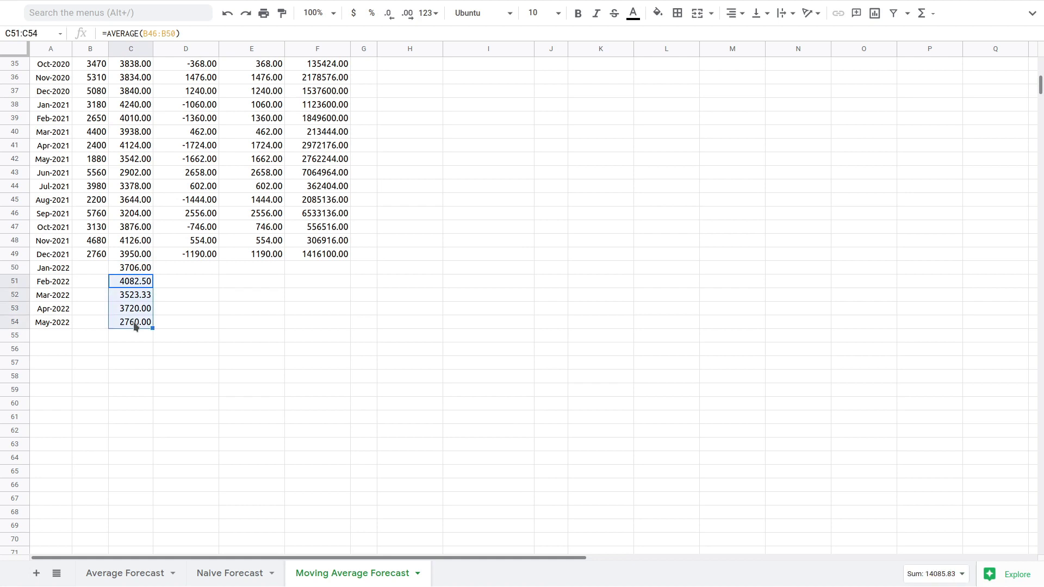
key("Delete")
left_click(168, 301)
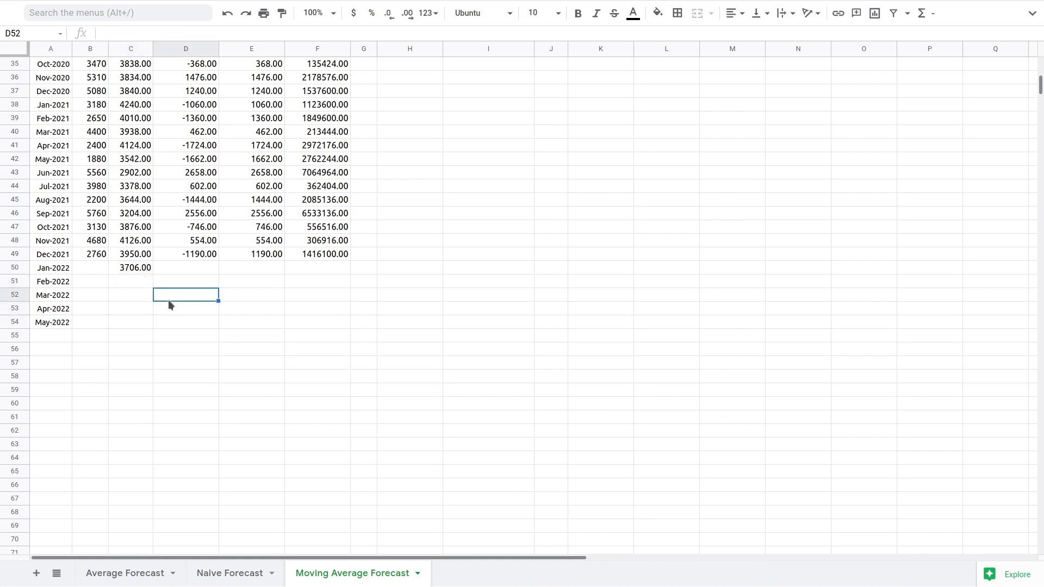
Enter =$C$50 as the February 2022 forecast in C51 and fill it down through May 2022 in C54.
left_click(128, 282)
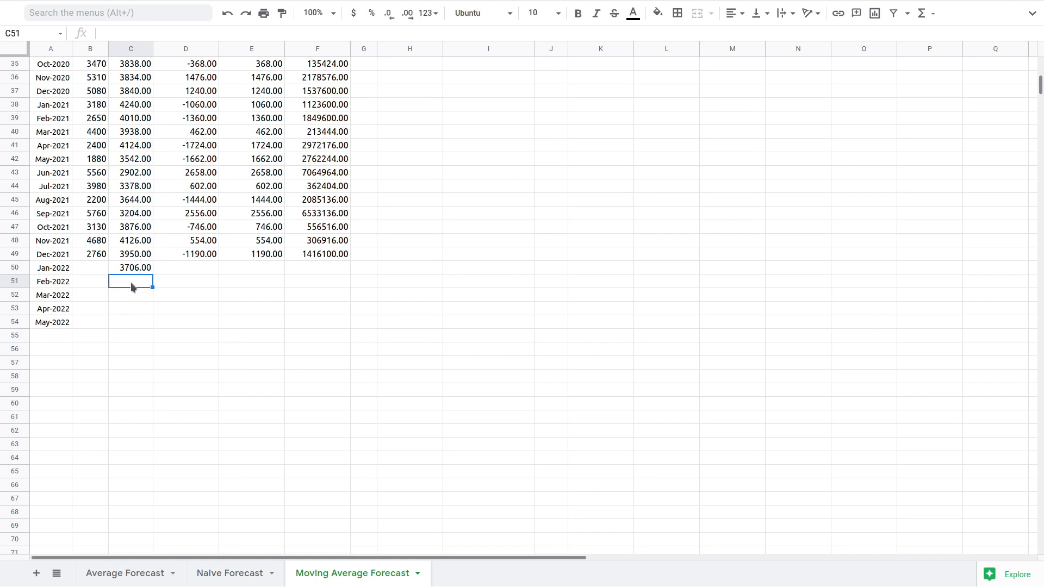
type("=")
left_click(143, 270)
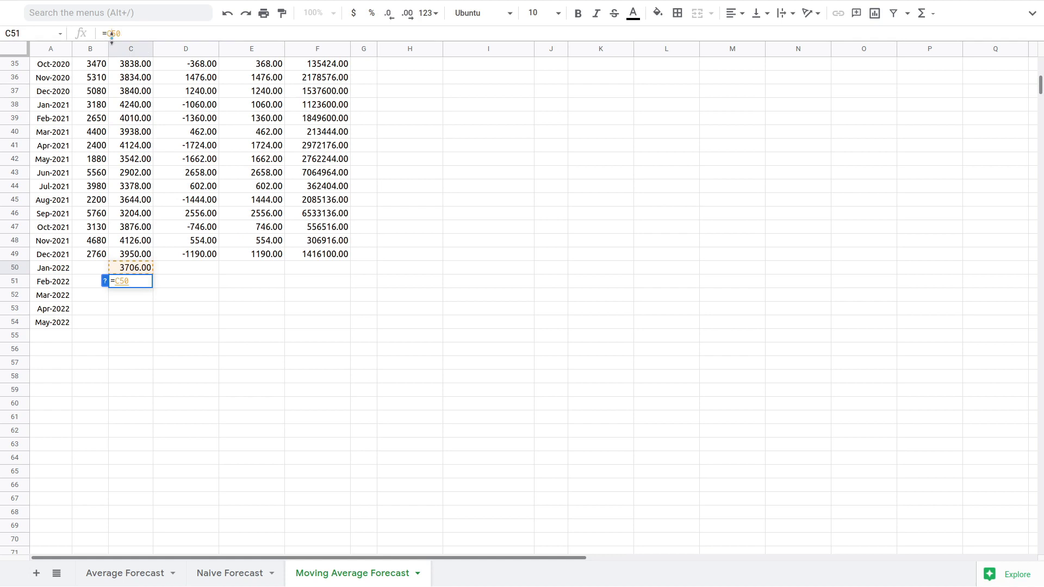
key("F4")
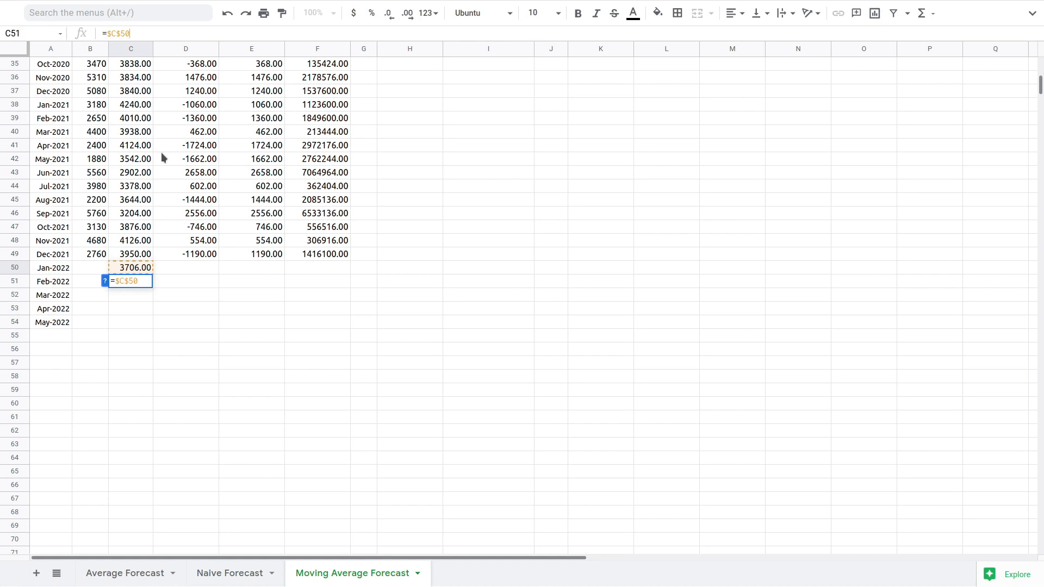
key("Return")
left_click(139, 284)
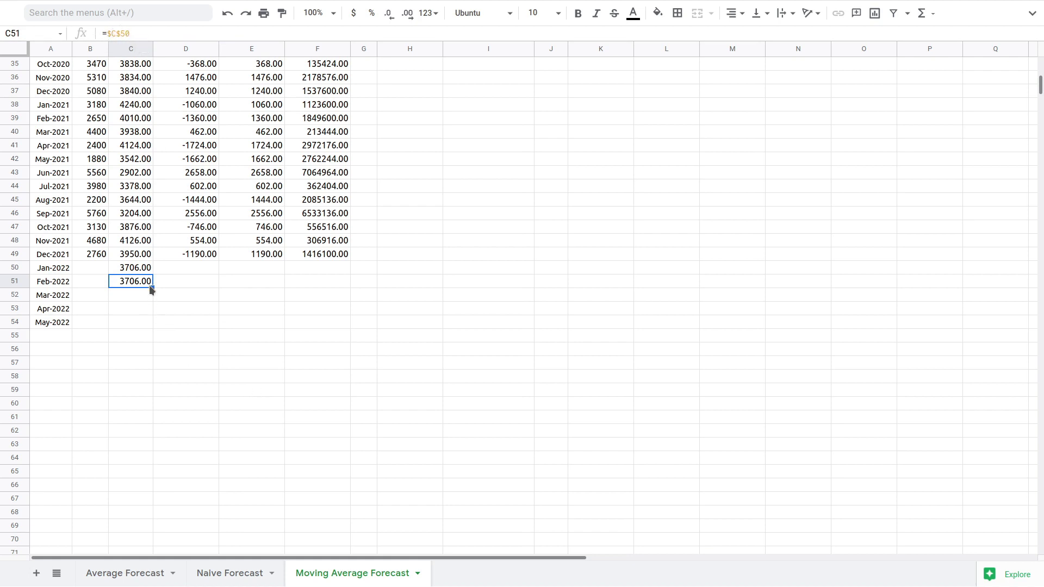
left_click_drag(153, 287, 150, 328)
left_click(146, 323)
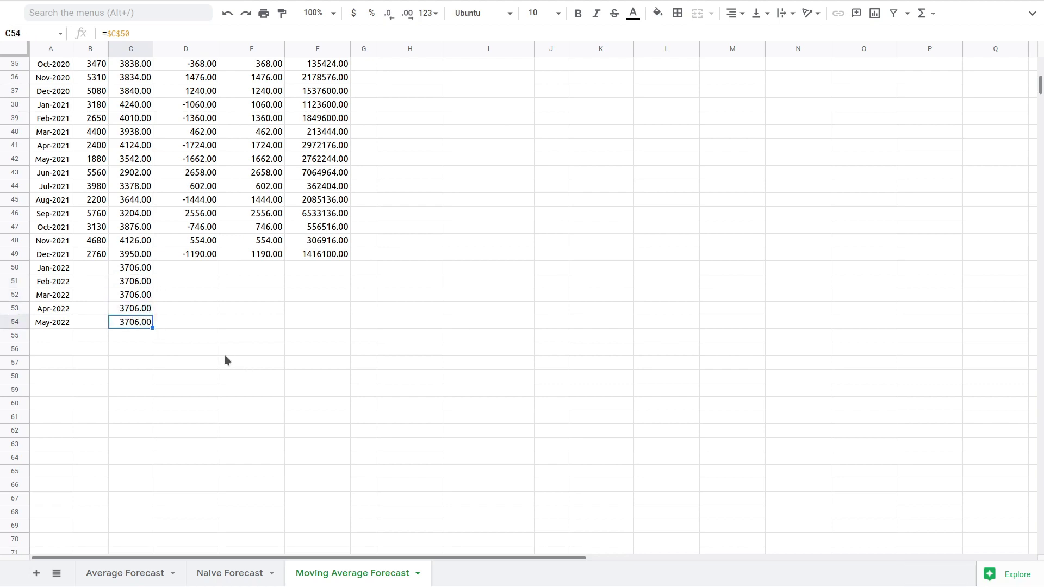
Examine the forecast line in the chart and the sales, forecast and error cells for January to May 2022 in rows 50 to 54.
scroll(222, 354, "up", 10)
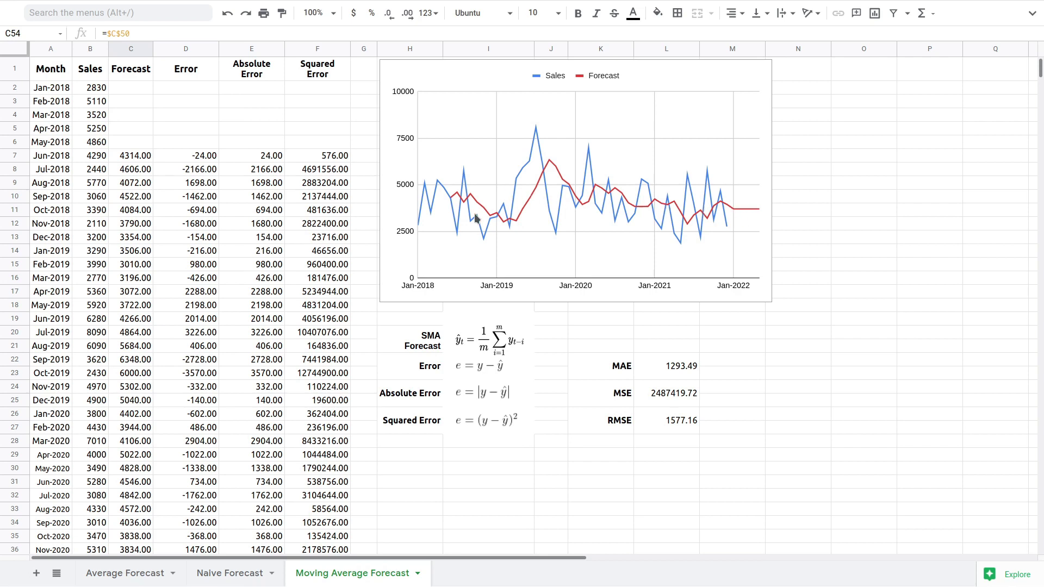
scroll(232, 211, "down", 9)
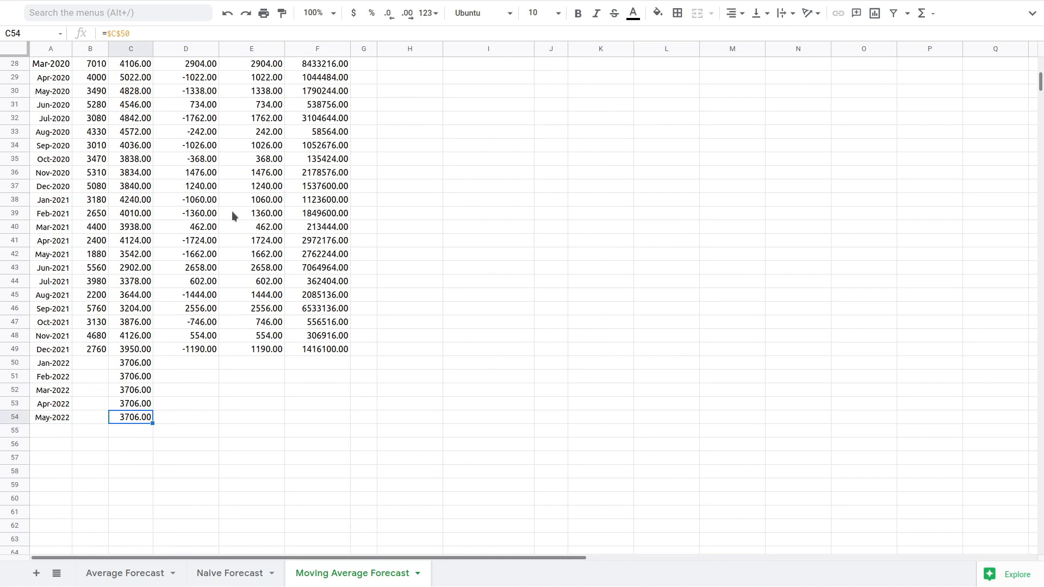
left_click_drag(201, 361, 197, 416)
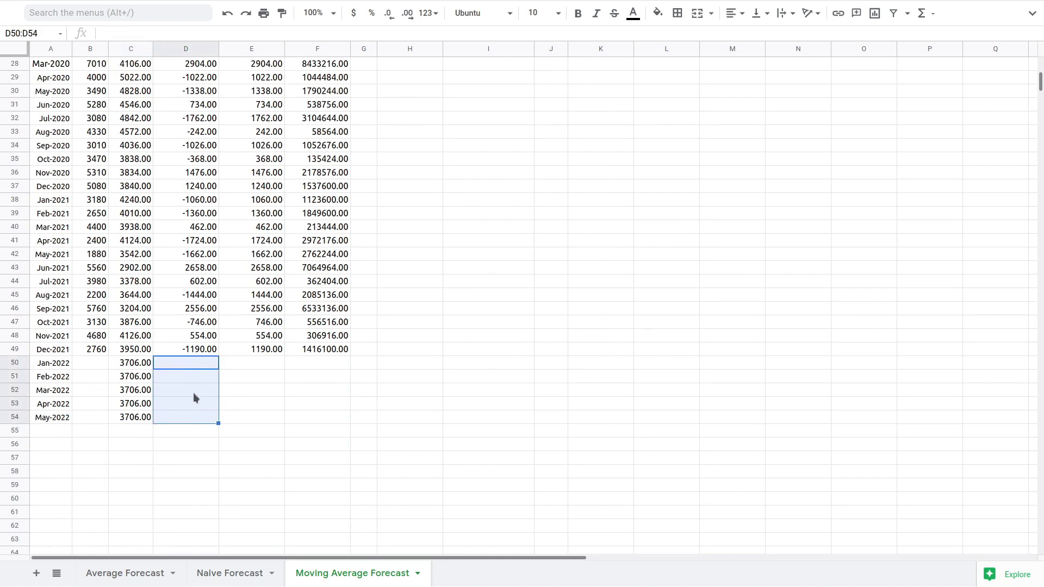
scroll(194, 393, "up", 9)
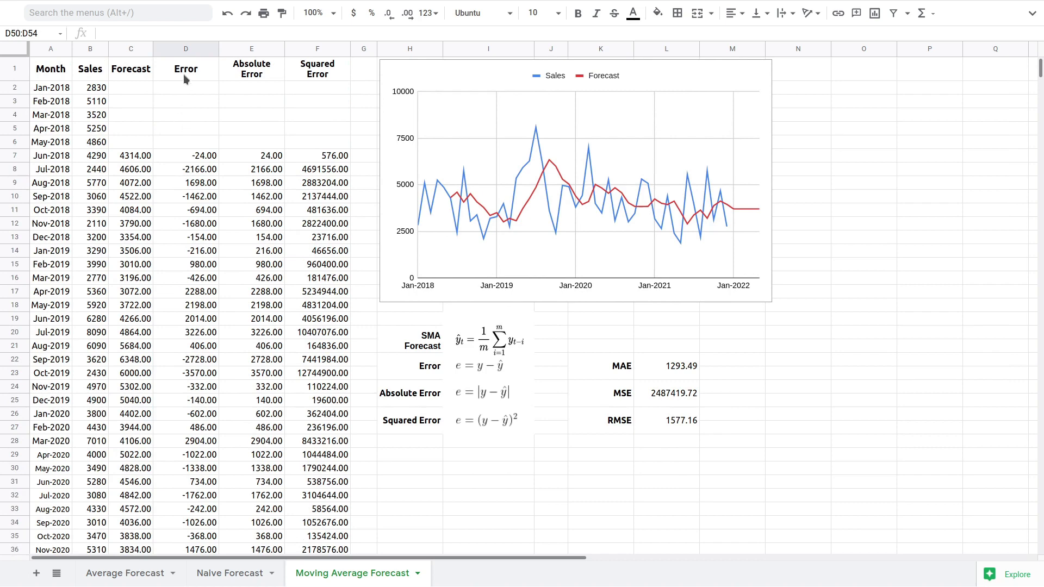
scroll(195, 294, "down", 9)
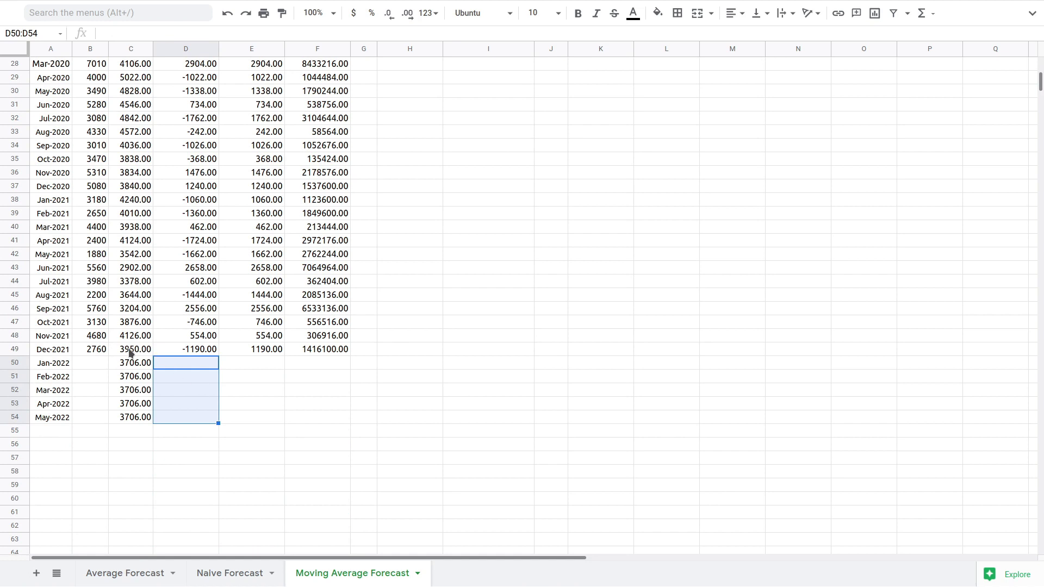
left_click_drag(87, 361, 86, 419)
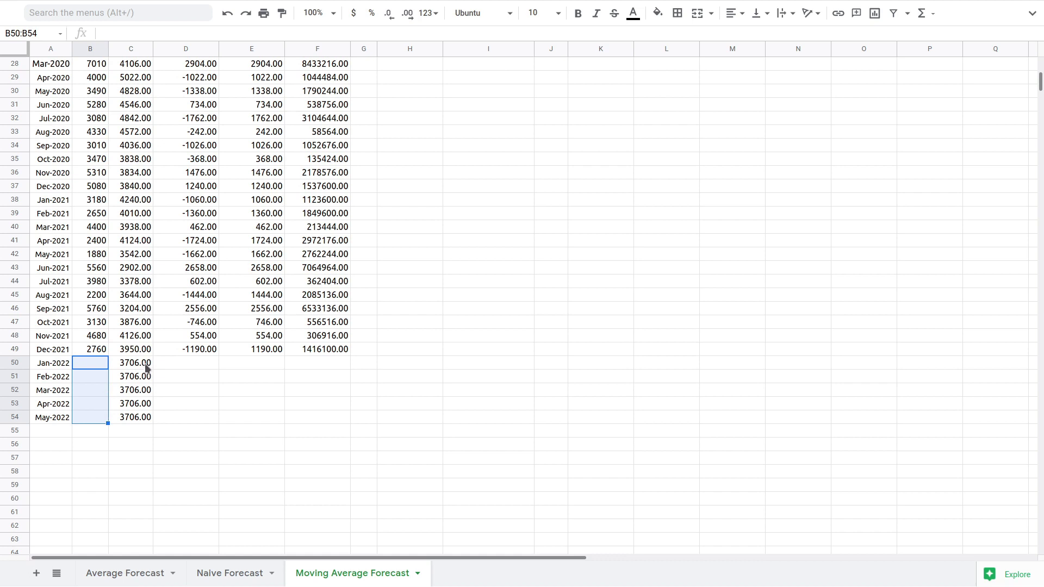
left_click_drag(148, 370, 140, 422)
left_click_drag(98, 370, 94, 418)
left_click_drag(189, 364, 184, 419)
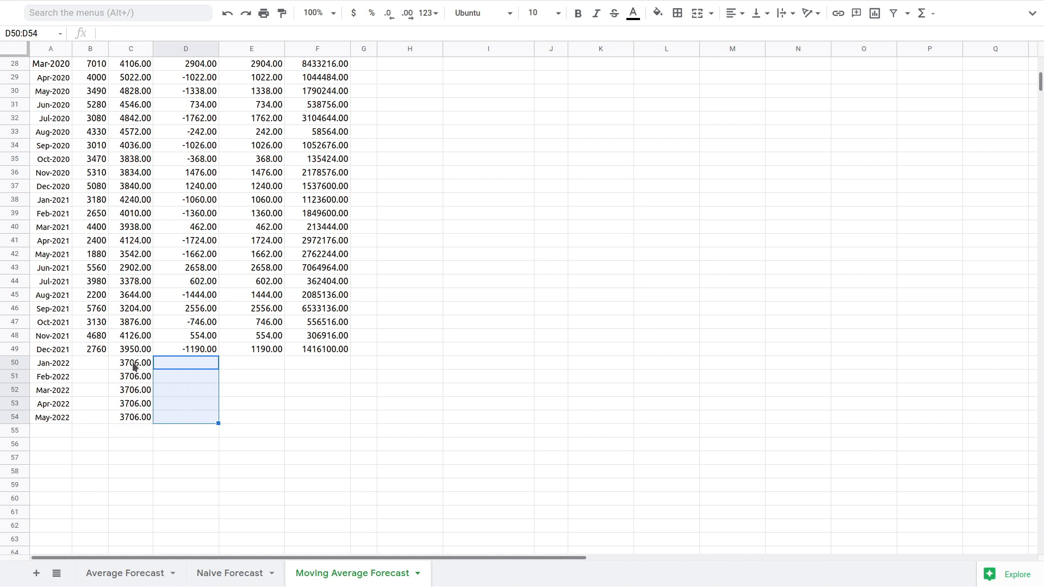
left_click_drag(136, 365, 131, 422)
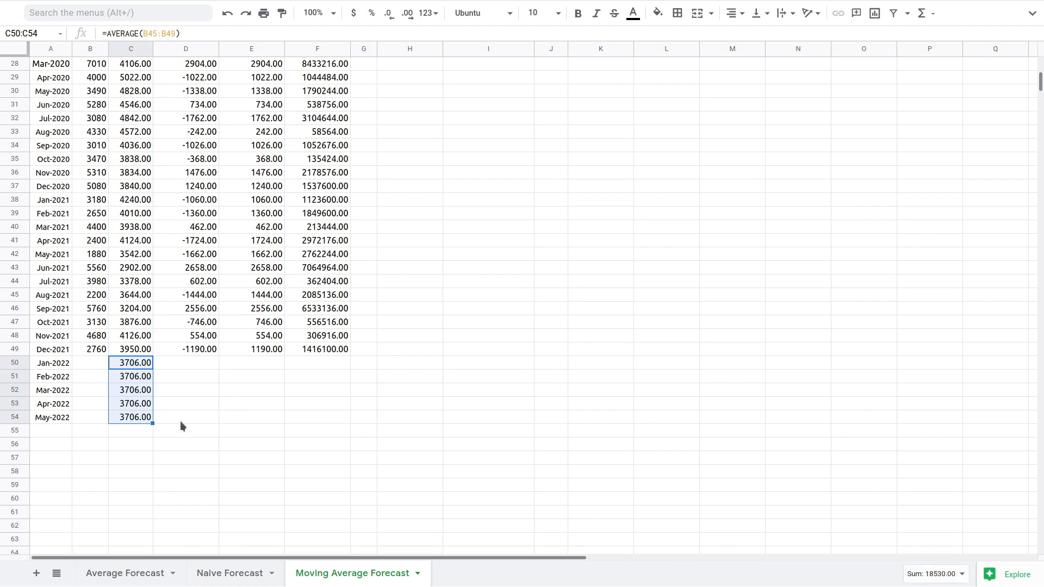
scroll(181, 421, "up", 9)
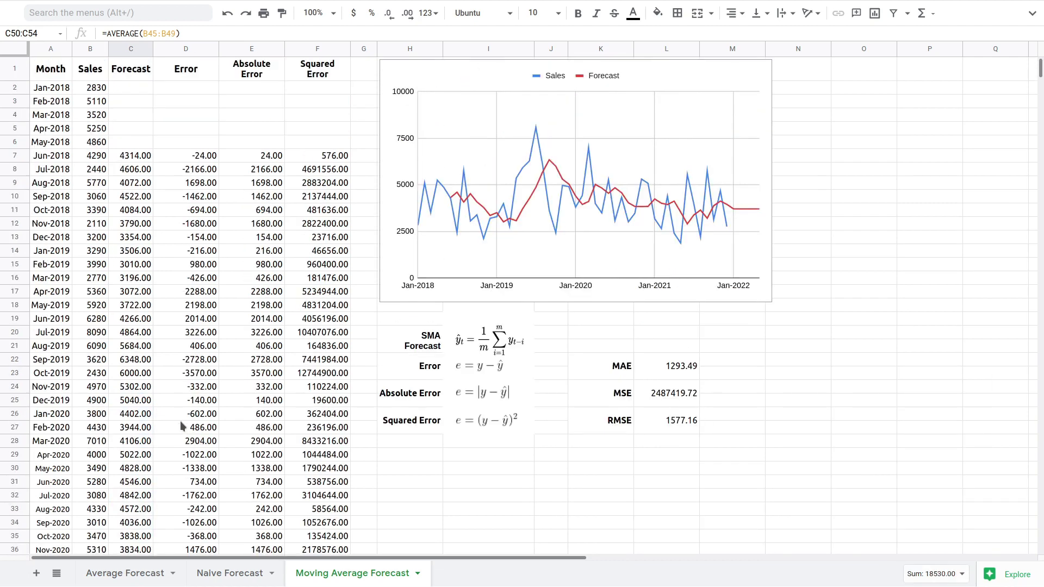
Examine the June 2018 to December 2021 forecasts in C7:C49 and the MAE, MSE and RMSE measures beside the table.
left_click_drag(136, 157, 137, 477)
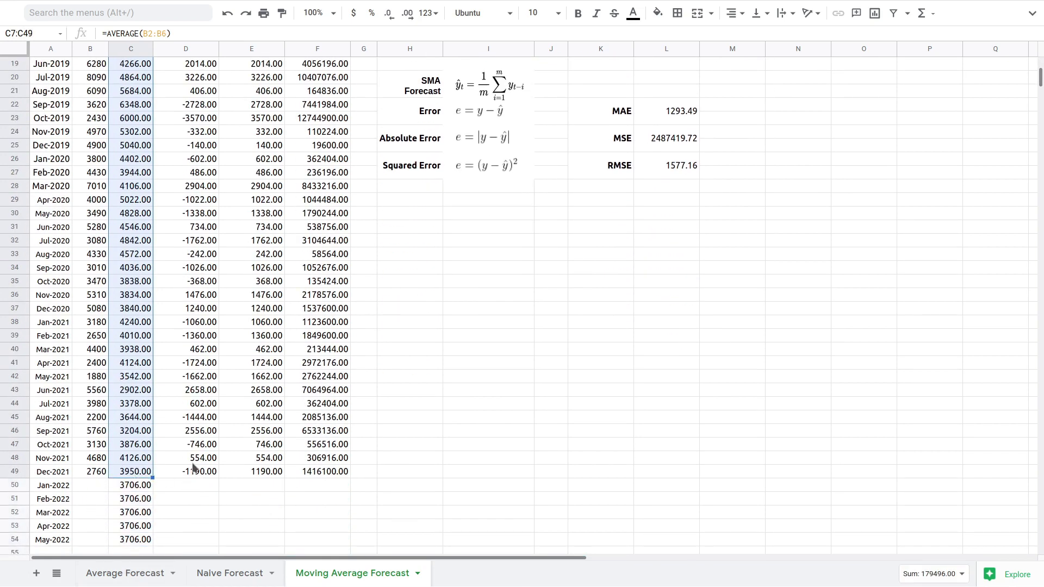
scroll(192, 466, "up", 5)
scroll(193, 467, "up", 2)
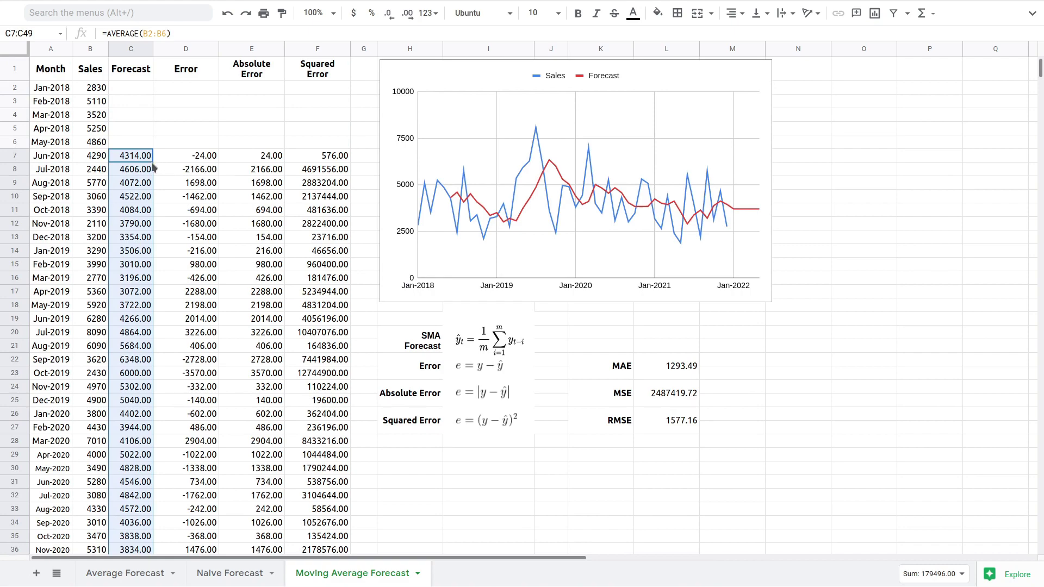
scroll(155, 169, "down", 10)
scroll(181, 221, "up", 10)
left_click(618, 369)
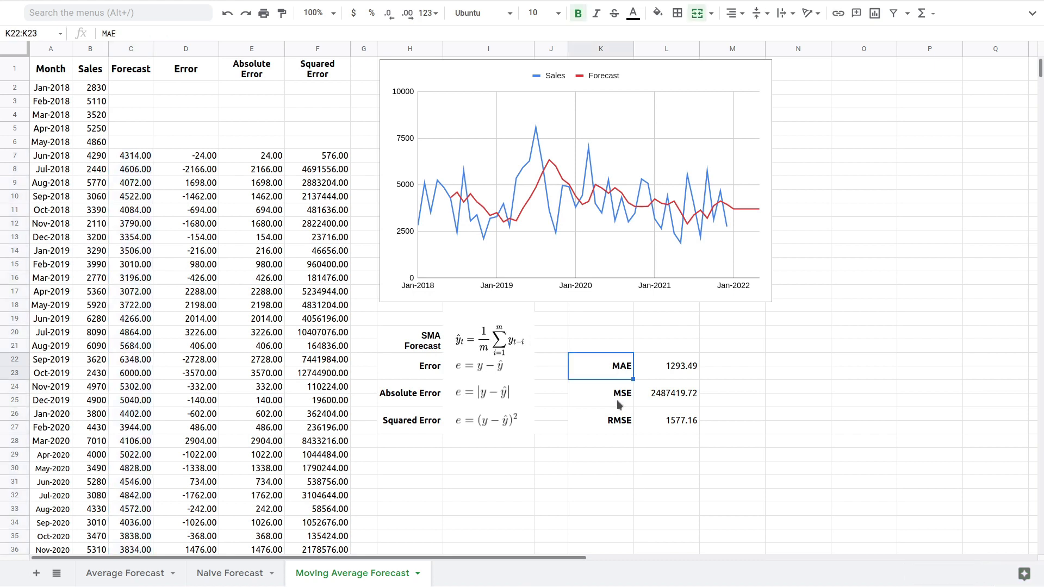
left_click(619, 395)
left_click(617, 426)
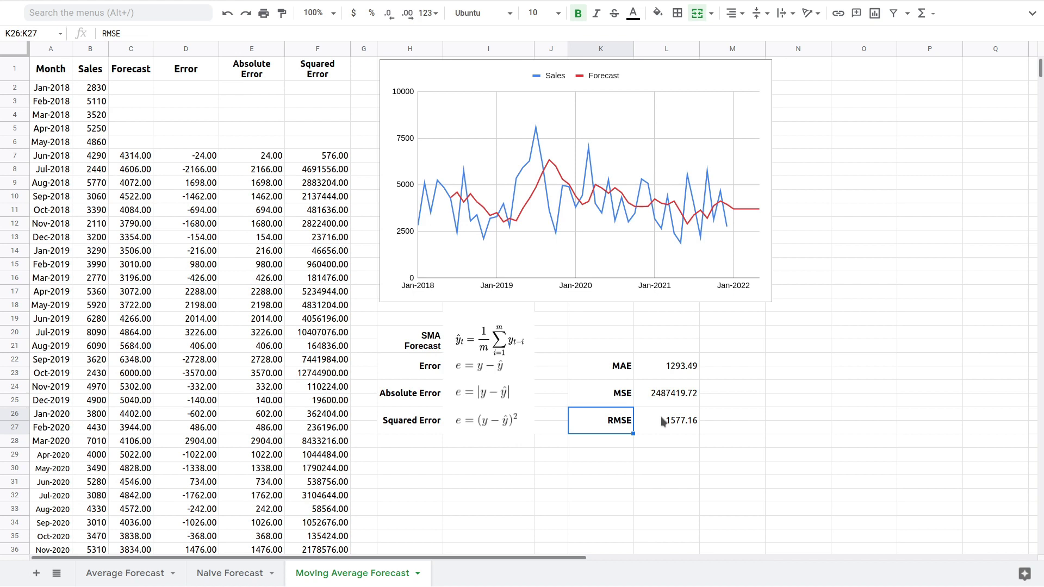
left_click(600, 372)
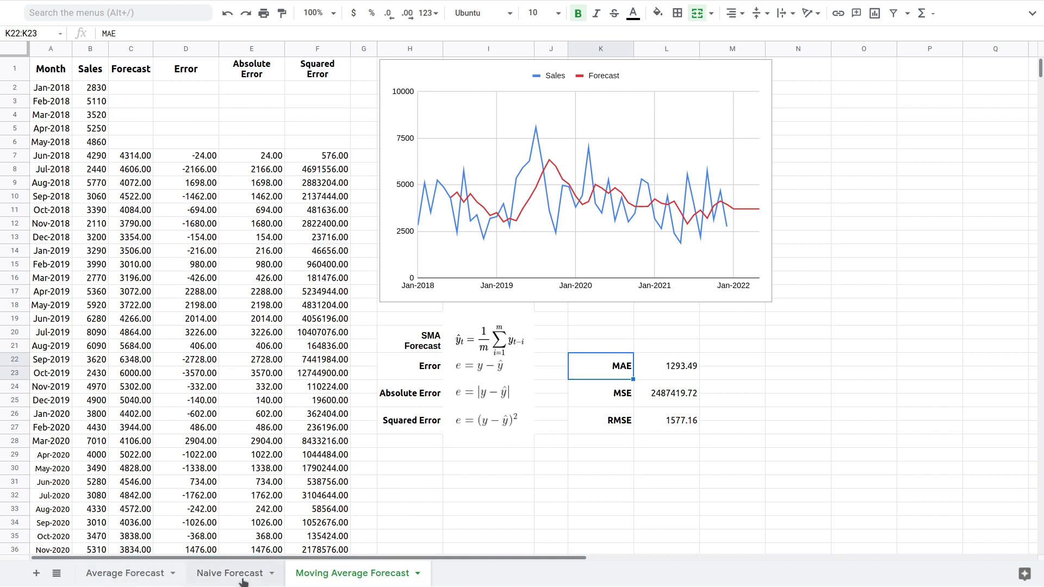
Rename the Moving Average Forecast sheet as Simple Moving Average Forecast.
left_click(415, 574)
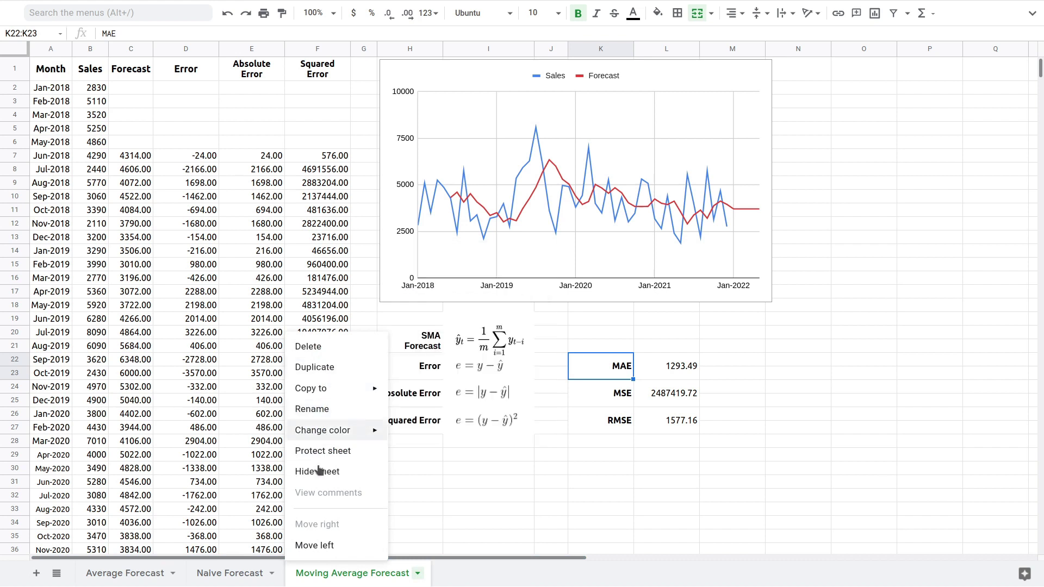
left_click(325, 412)
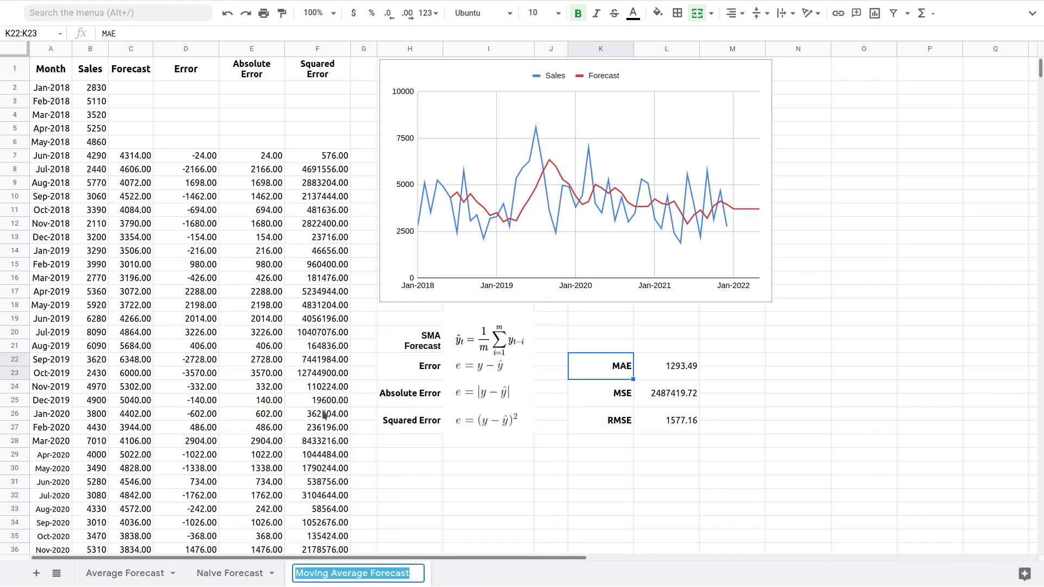
left_click(299, 573)
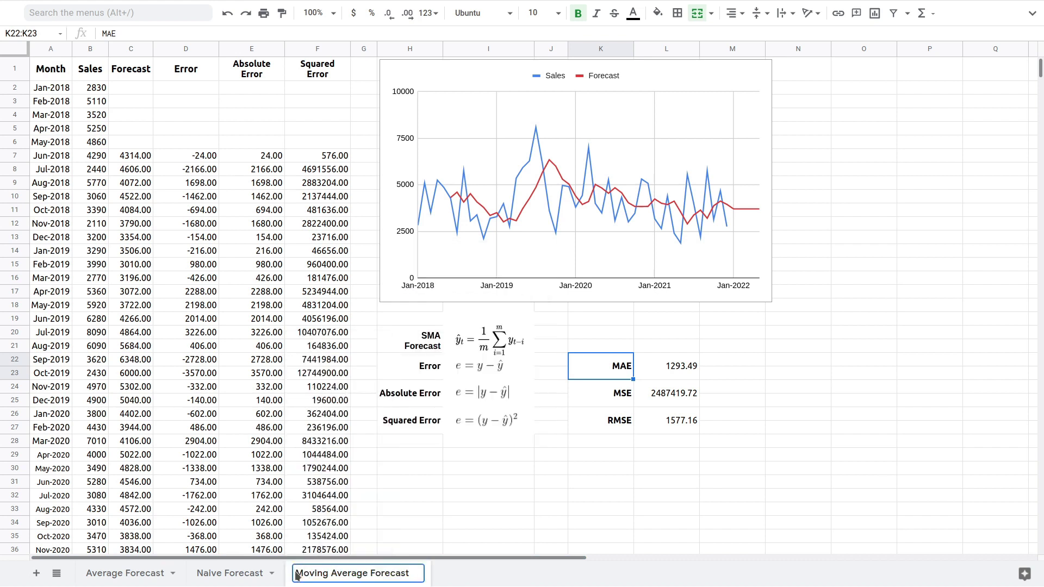
type("Simplem")
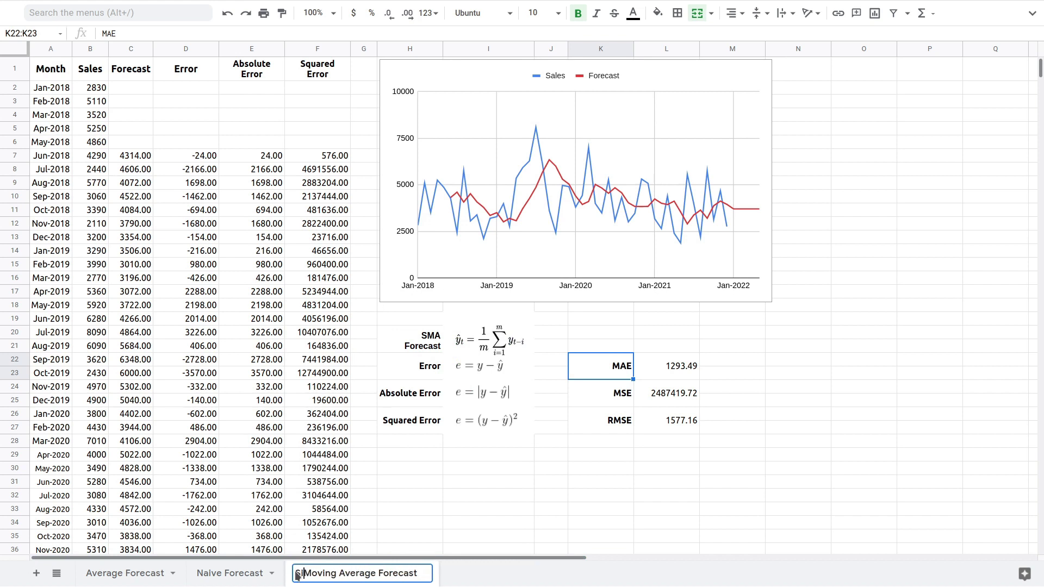
key("BackSpace")
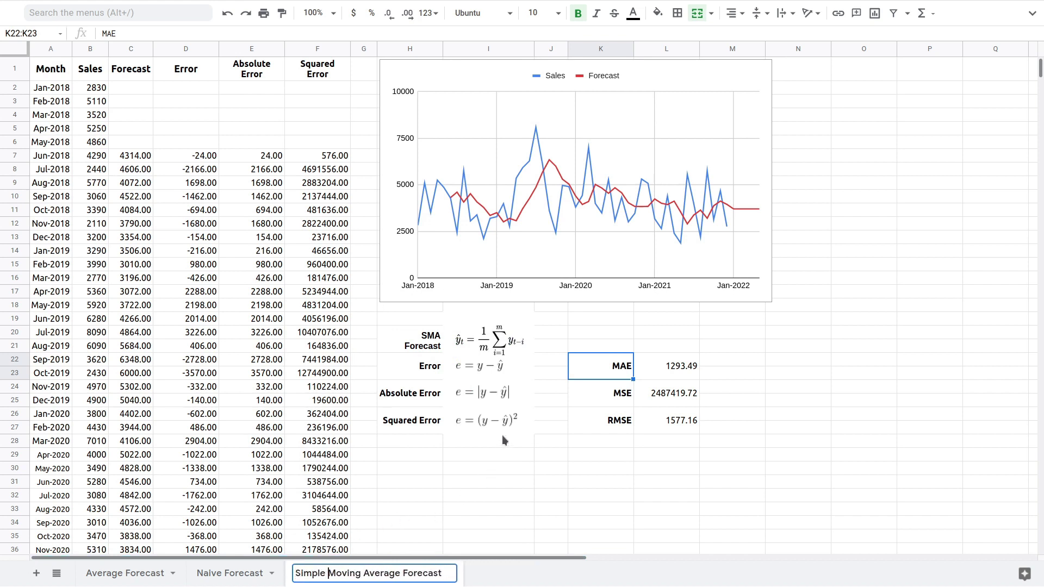
key("Return")
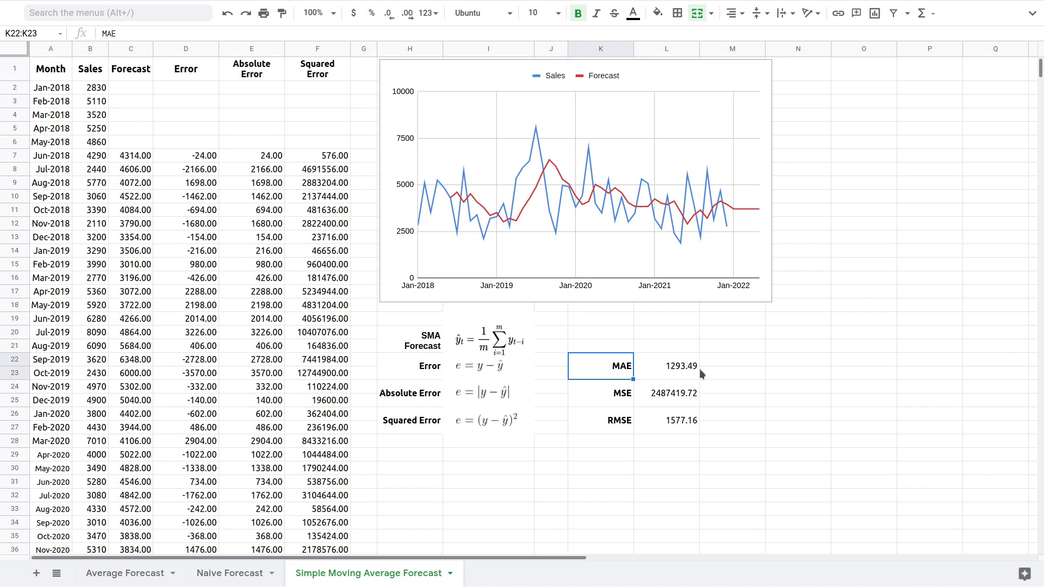
Compare the MAE, MSE and RMSE on the Average Forecast sheet with those on the Simple Moving Average Forecast sheet.
left_click(140, 576)
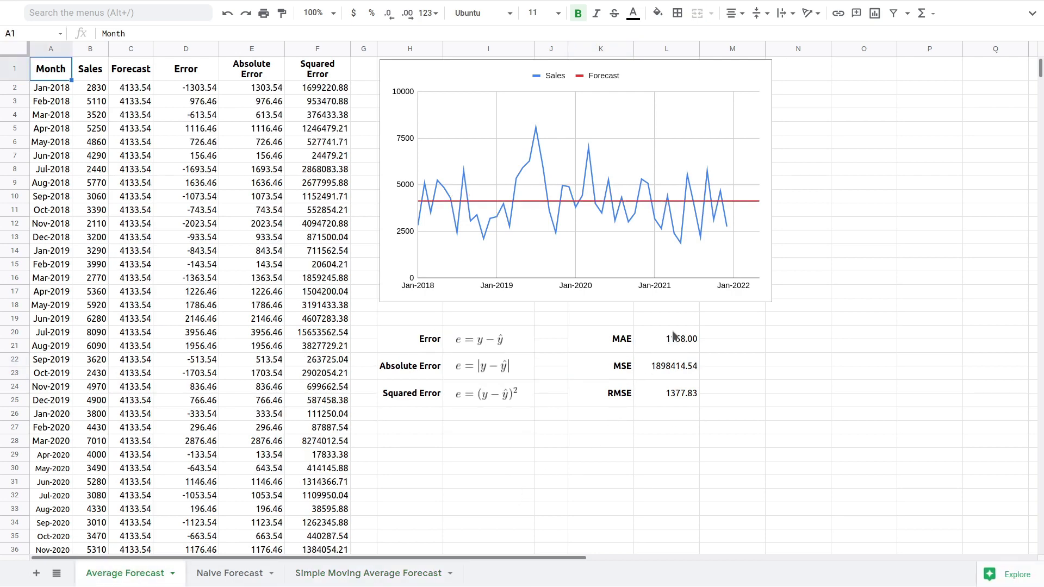
left_click(616, 348)
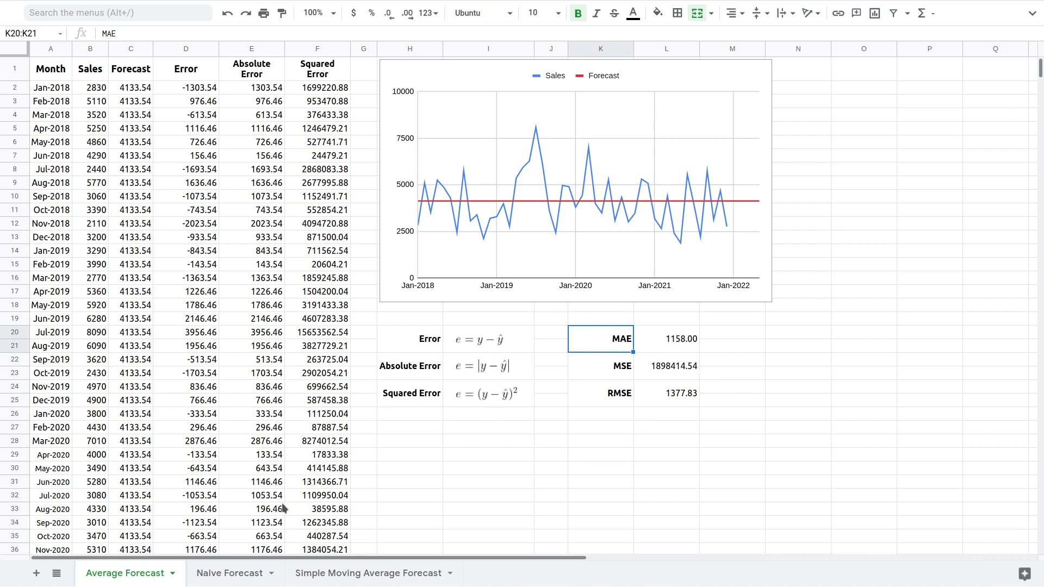
left_click(343, 576)
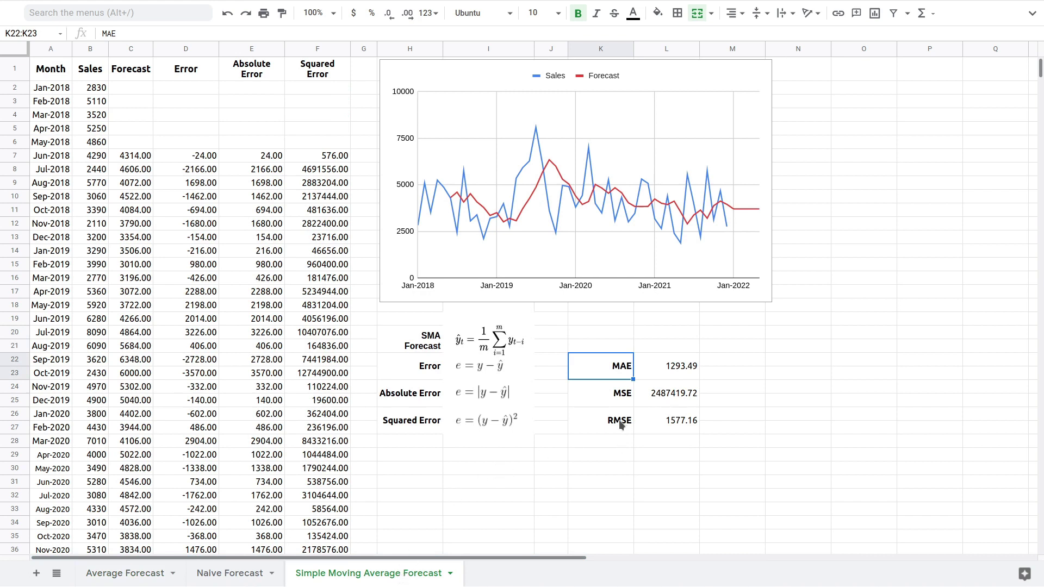
left_click(618, 394)
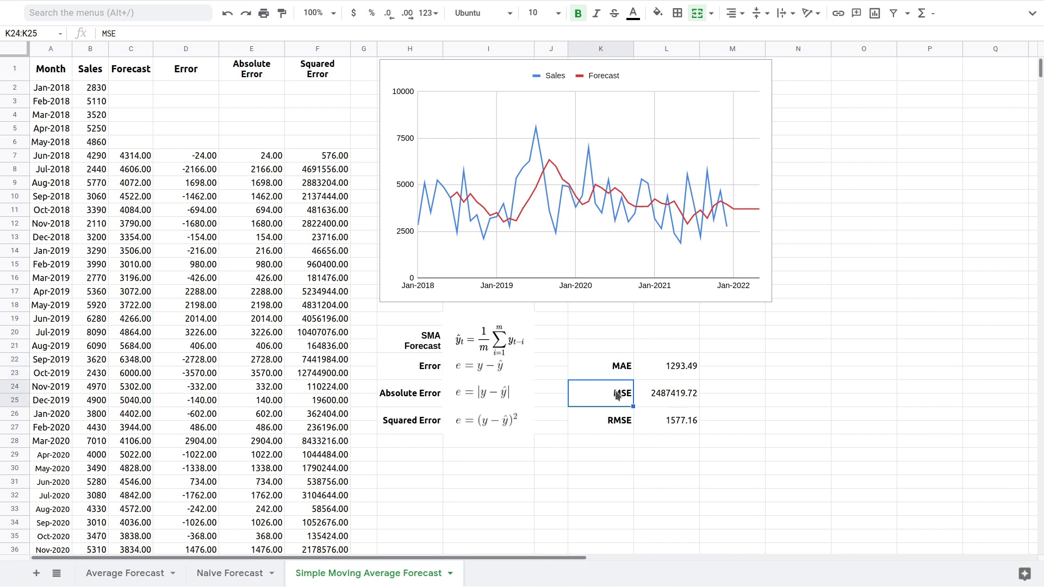
left_click(618, 425)
left_click(617, 401)
left_click(623, 427)
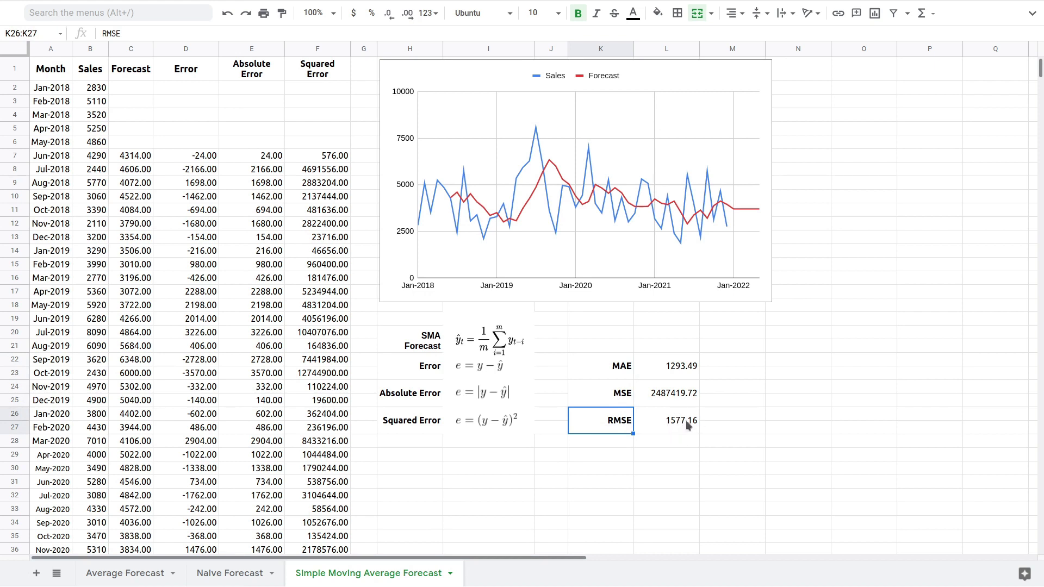
left_click(157, 578)
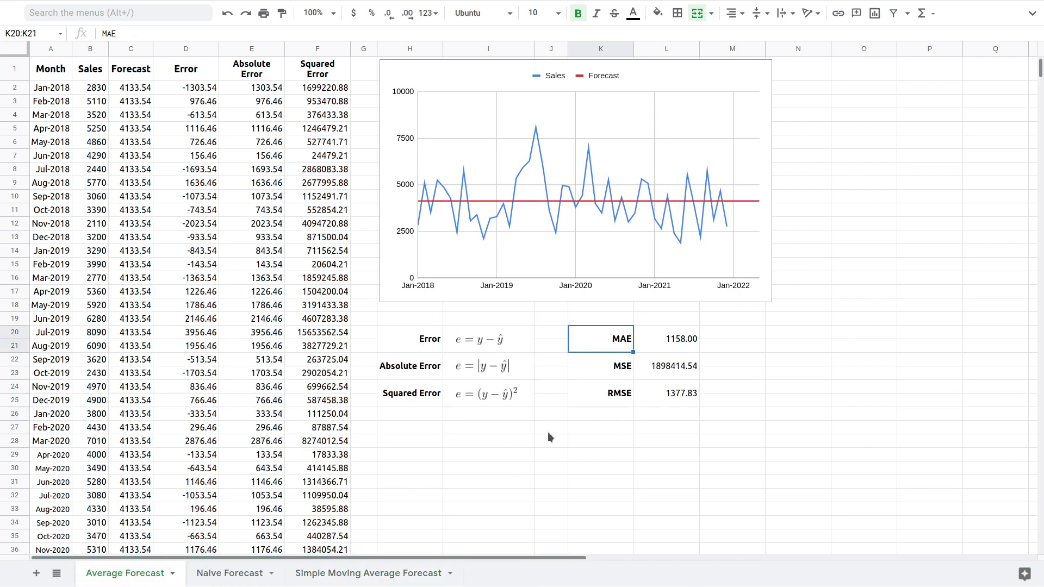
left_click(617, 395)
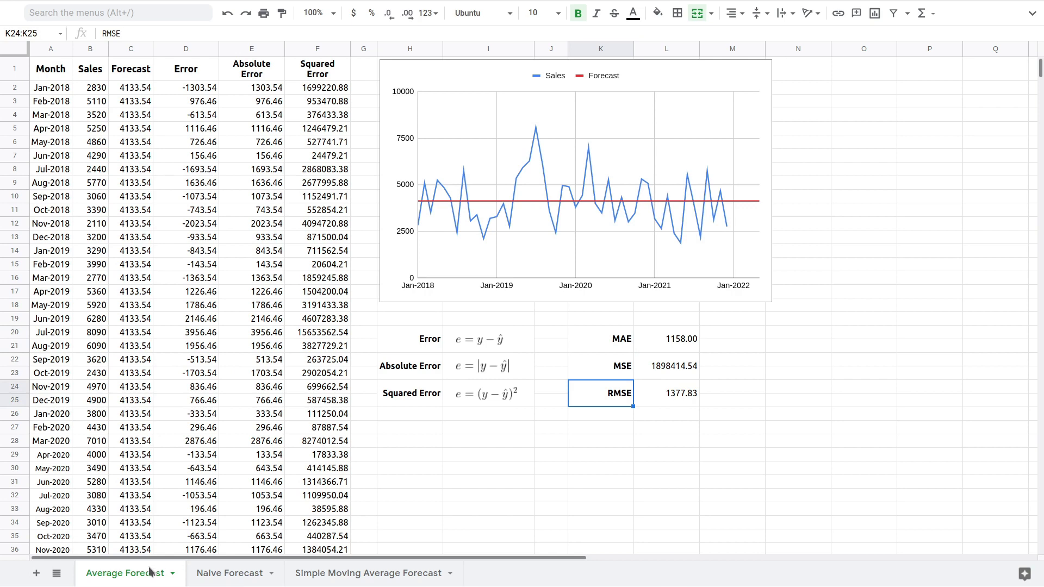
Compare the MAE on the Simple Moving Average Forecast sheet with the MAE on the Naive Forecast sheet.
left_click(388, 576)
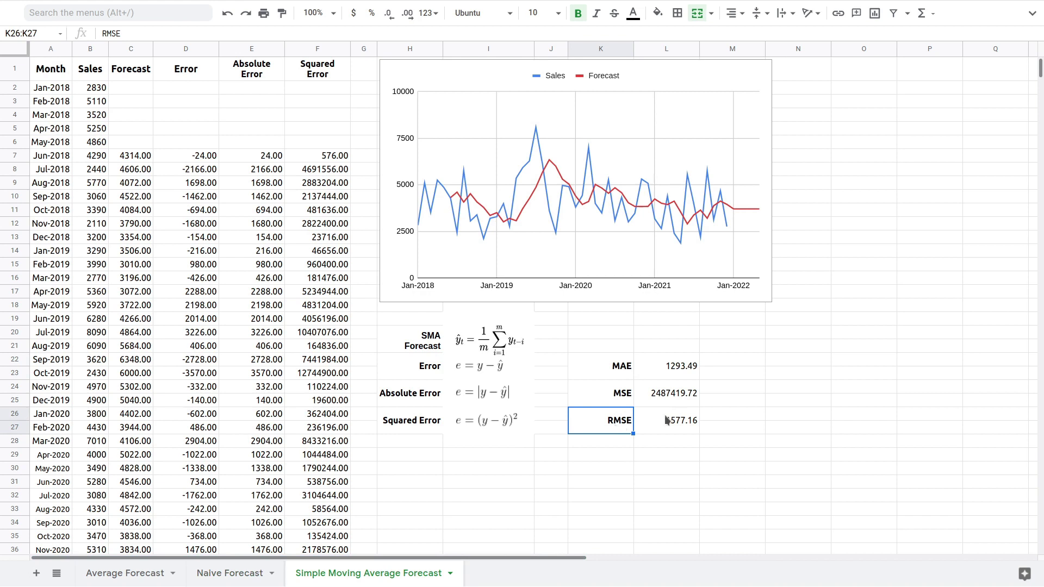
left_click(618, 369)
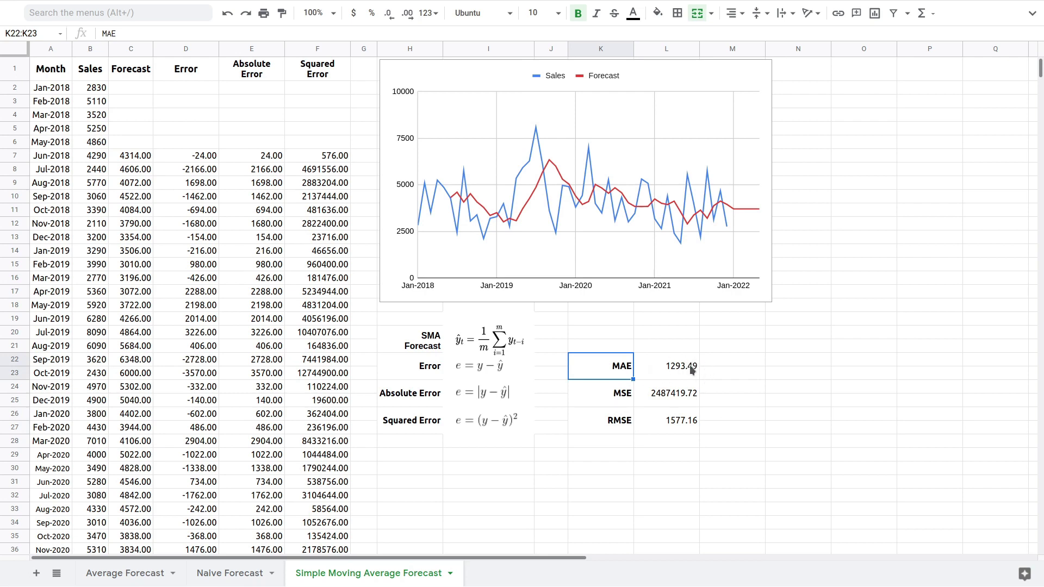
left_click(231, 575)
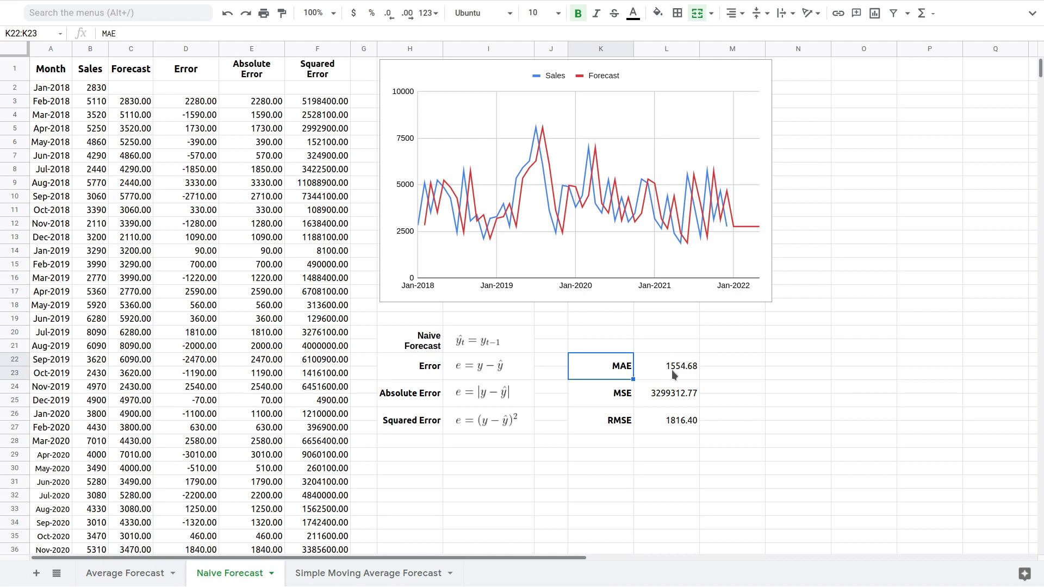
Recheck the MAE of the simple moving average forecast against the naive forecast's MAE, returning to the Simple Moving Average Forecast sheet.
left_click(390, 575)
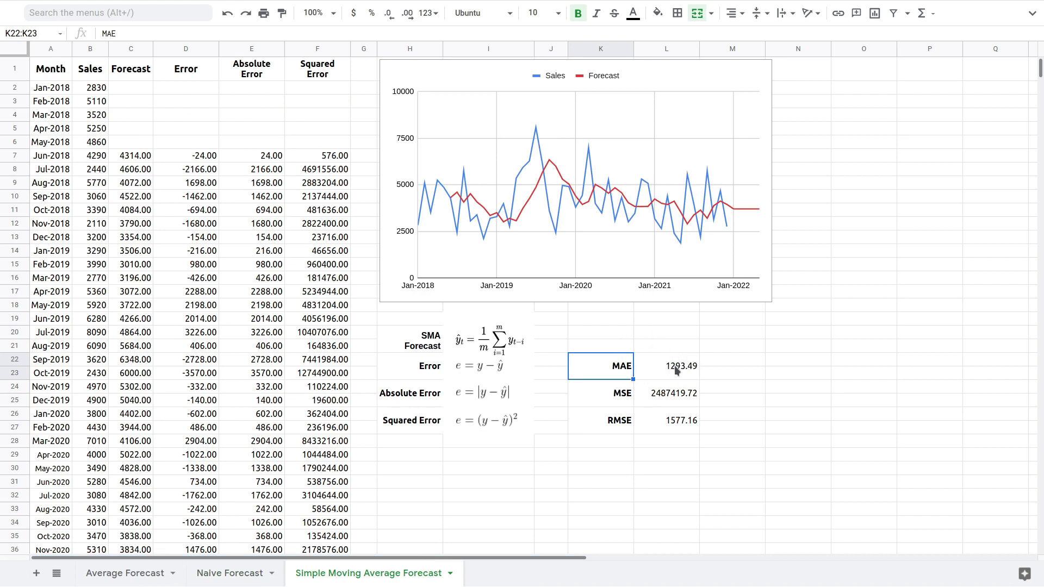
left_click(233, 575)
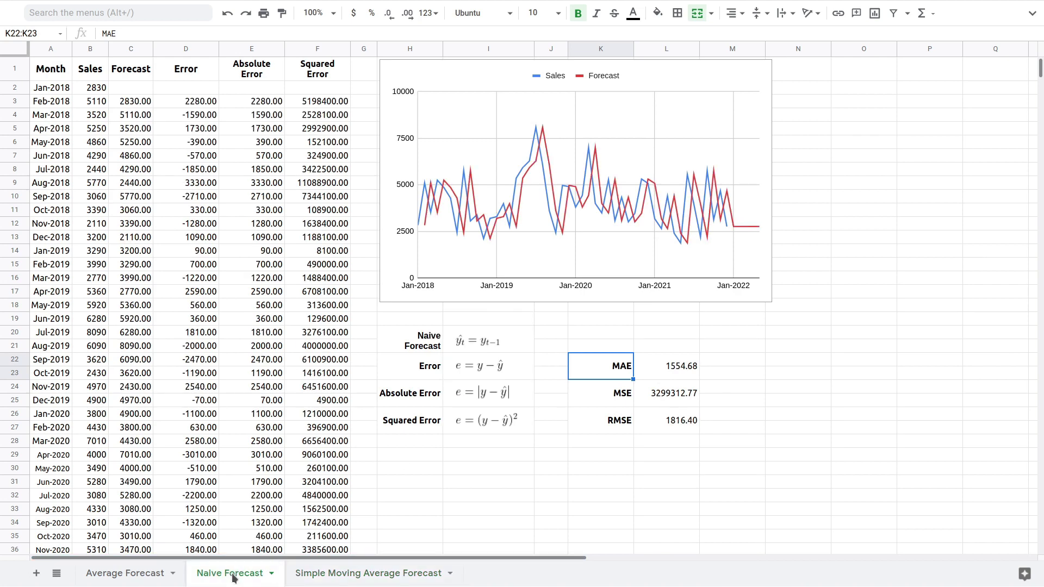
left_click(352, 578)
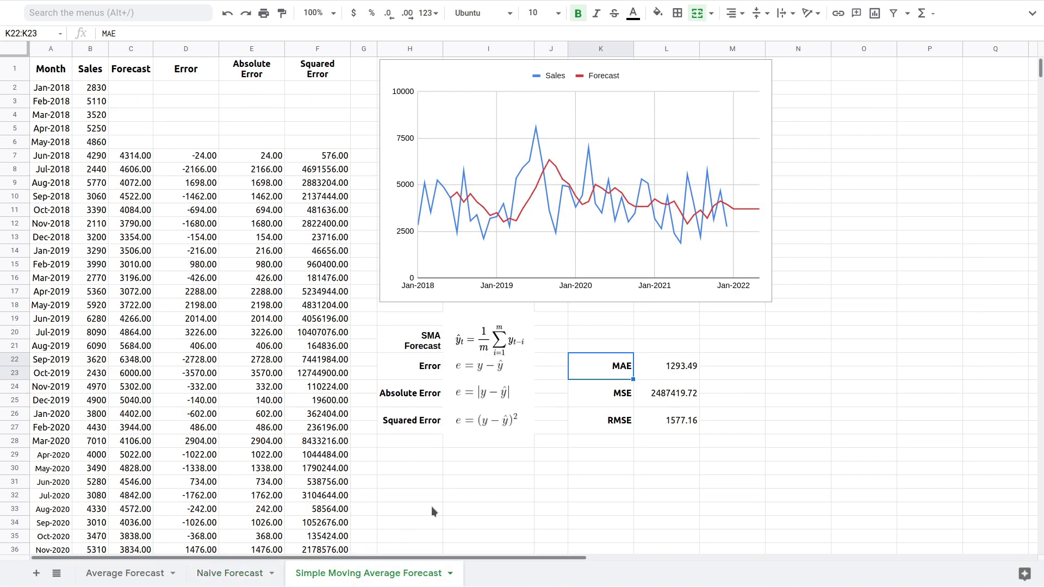
Compare the RMSE on the Simple Moving Average Forecast sheet with the RMSE on the Naive Forecast and Average Forecast sheets.
left_click(617, 426)
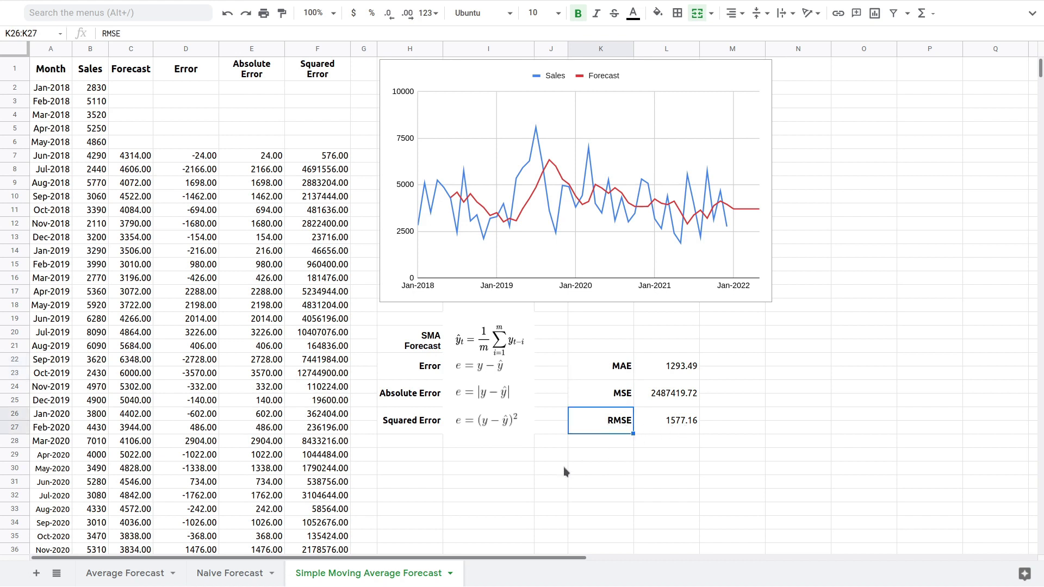
left_click(244, 575)
left_click(622, 427)
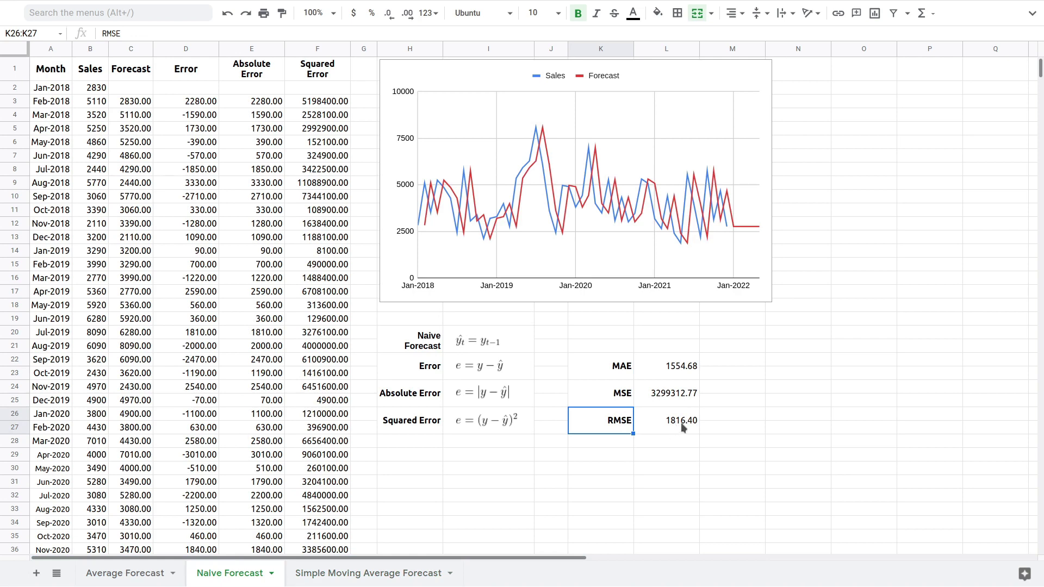
left_click(383, 575)
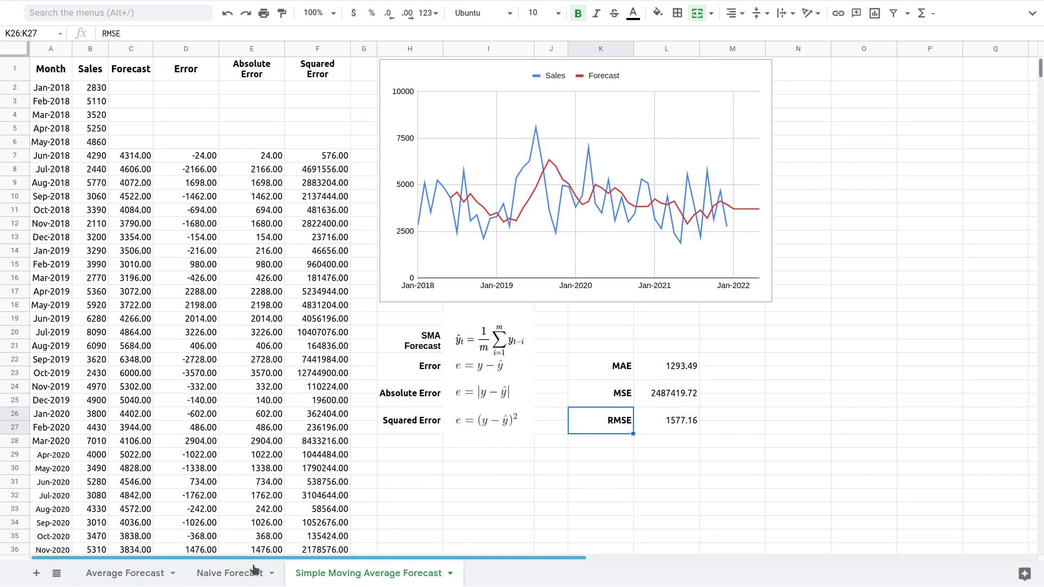
left_click(233, 572)
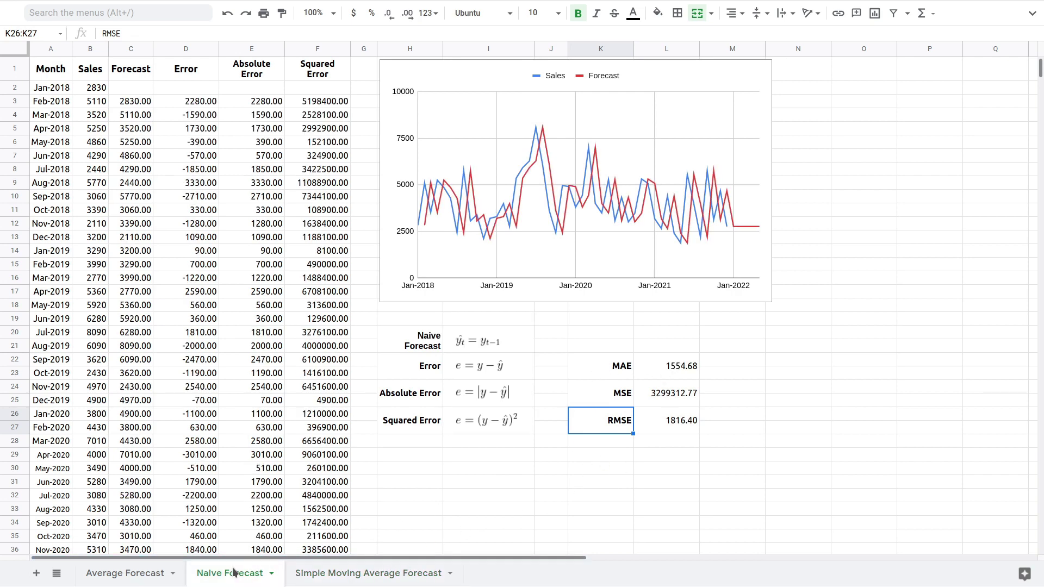
left_click(370, 575)
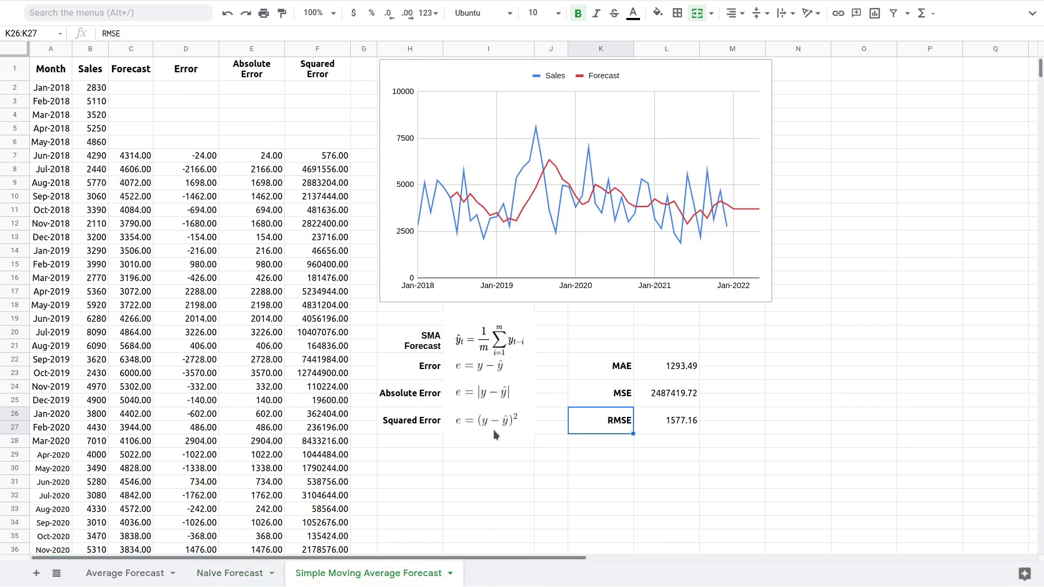
left_click(111, 576)
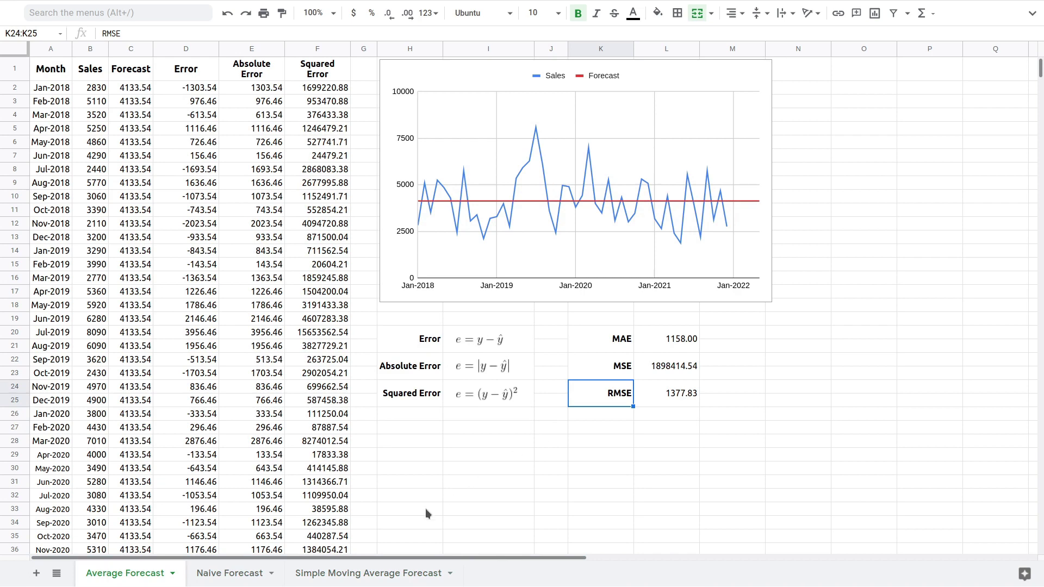
left_click(401, 575)
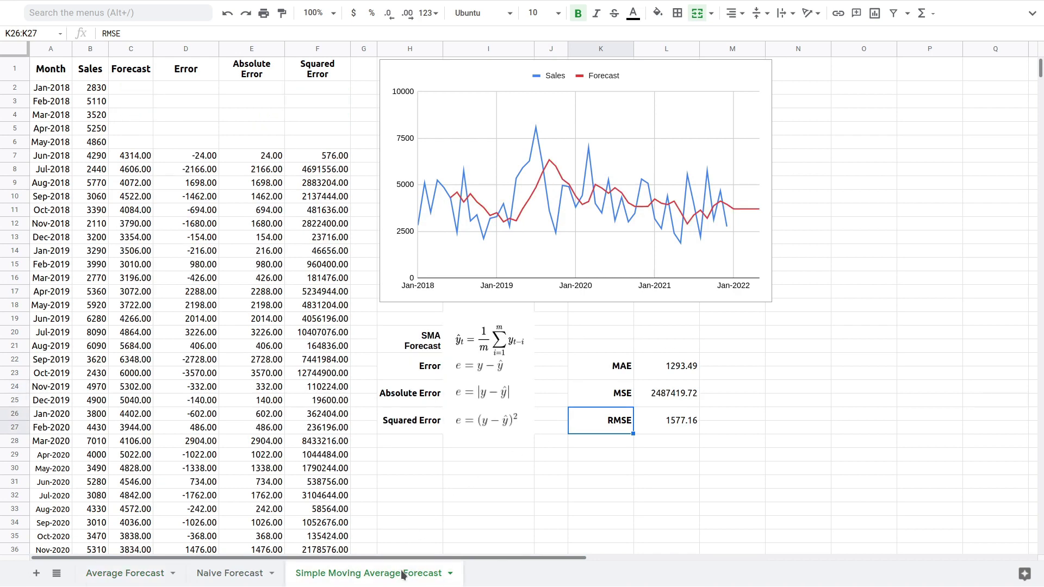